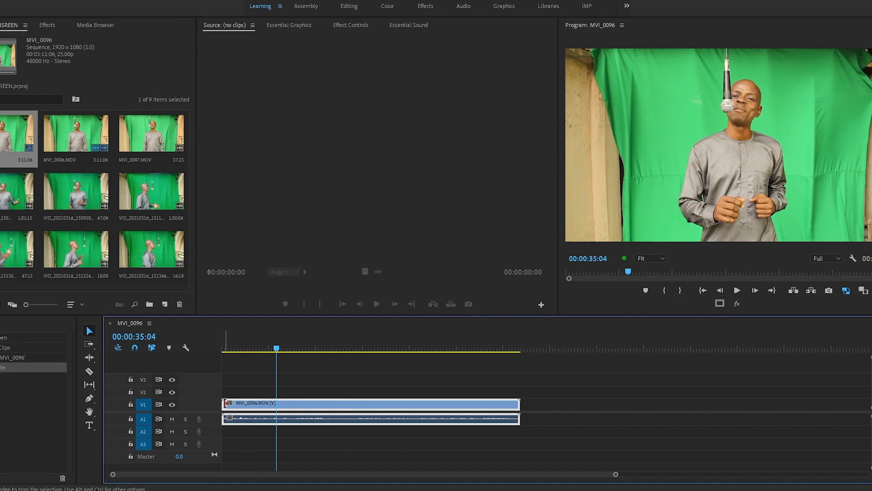
Trim the start of the MVI_0096.MOV clip to 00:00:35:04 and ripple delete the gap left before it
drag(227, 403, 277, 404)
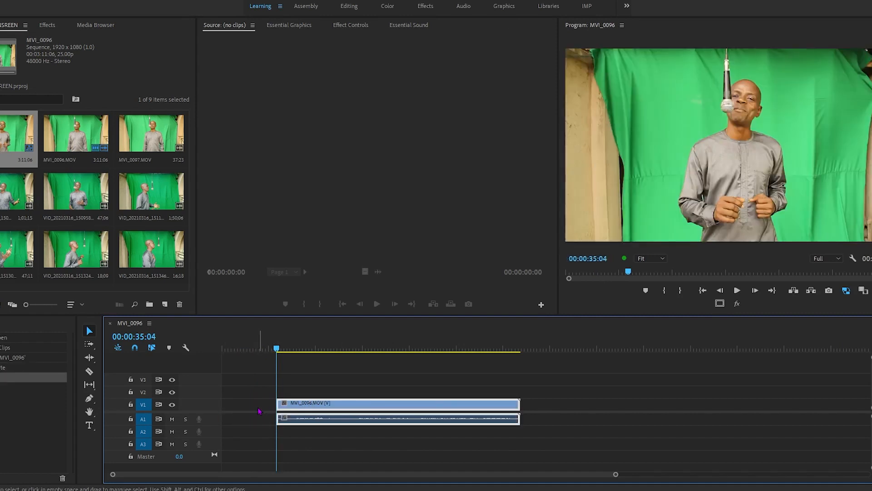
right_click(259, 410)
click(291, 413)
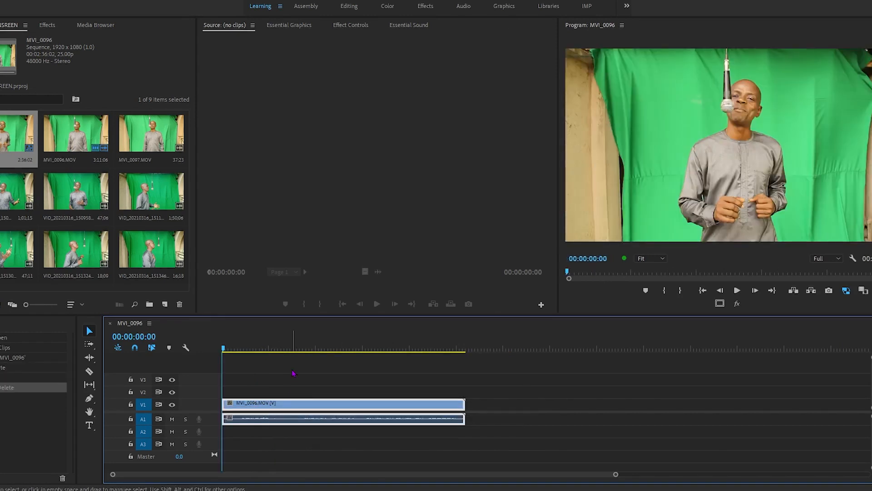
click(304, 380)
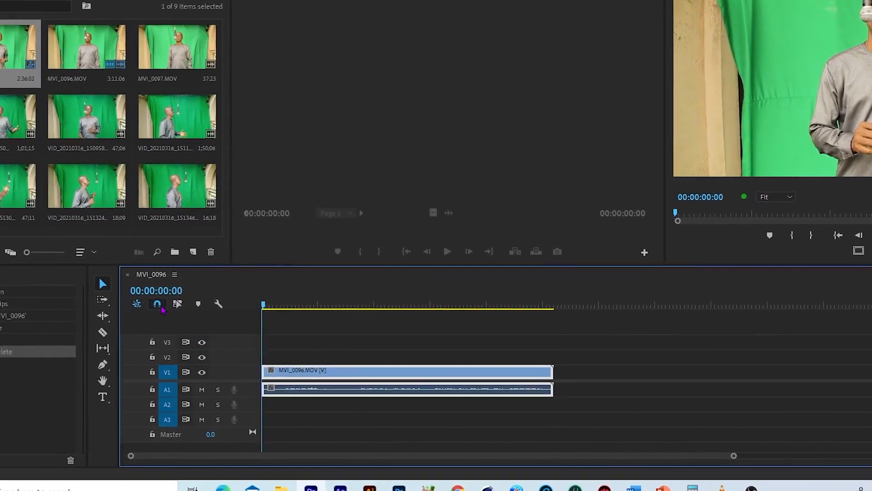
Turn off Linked Selection in the timeline and select the clip's audio and video parts separately
click(177, 309)
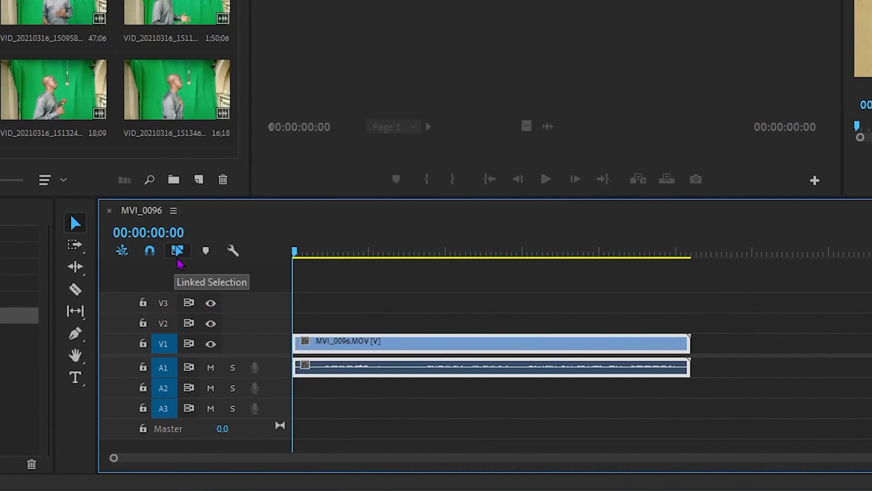
click(177, 258)
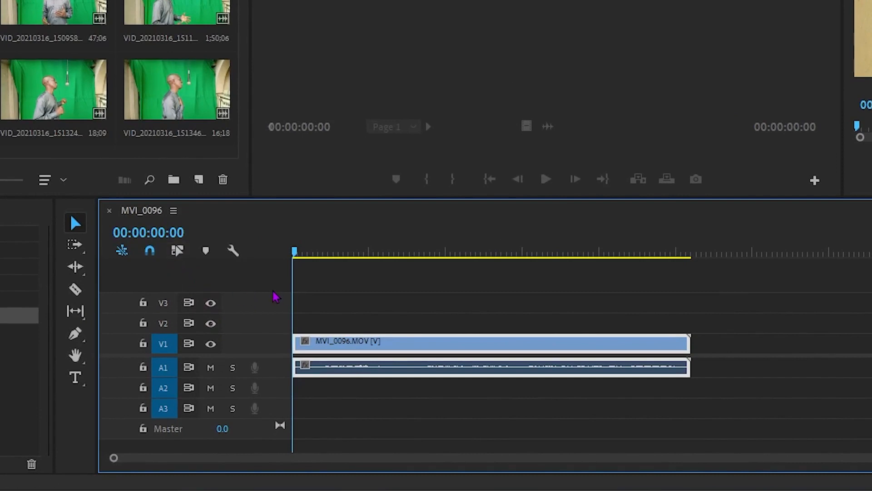
click(406, 291)
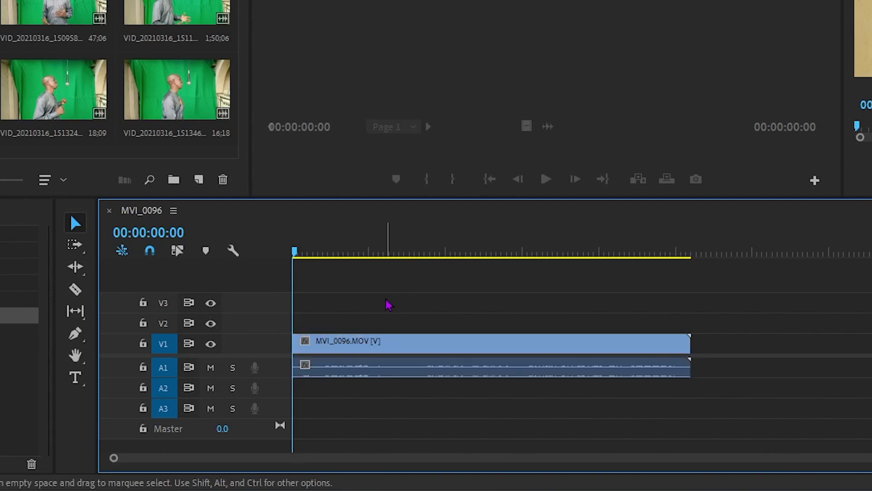
click(414, 374)
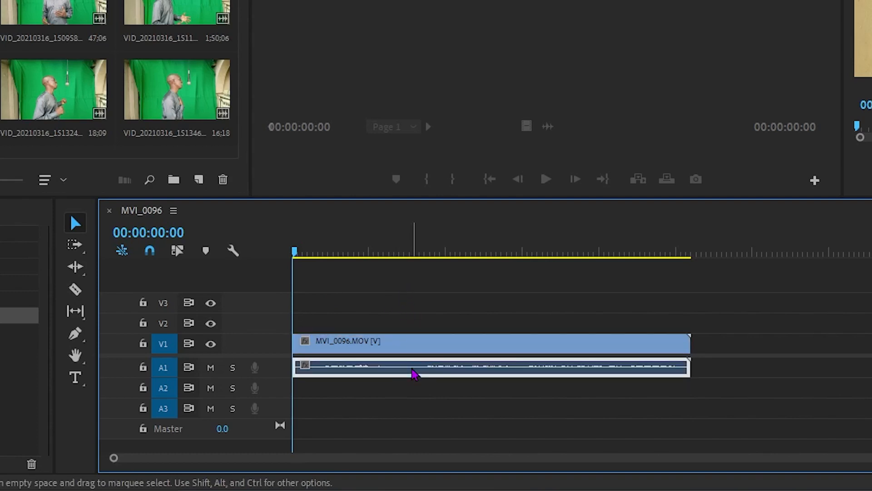
click(414, 351)
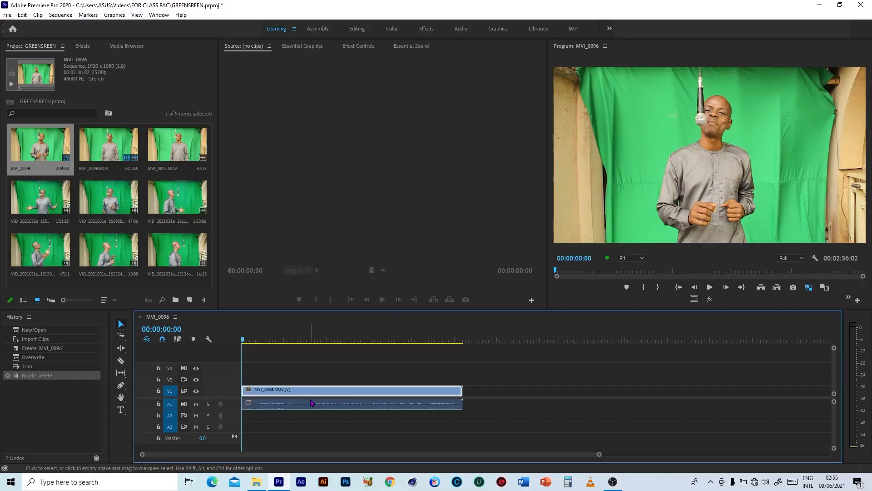
Delete the audio part of MVI_0096.MOV from track A1, keeping only its video
click(312, 403)
right_click(313, 405)
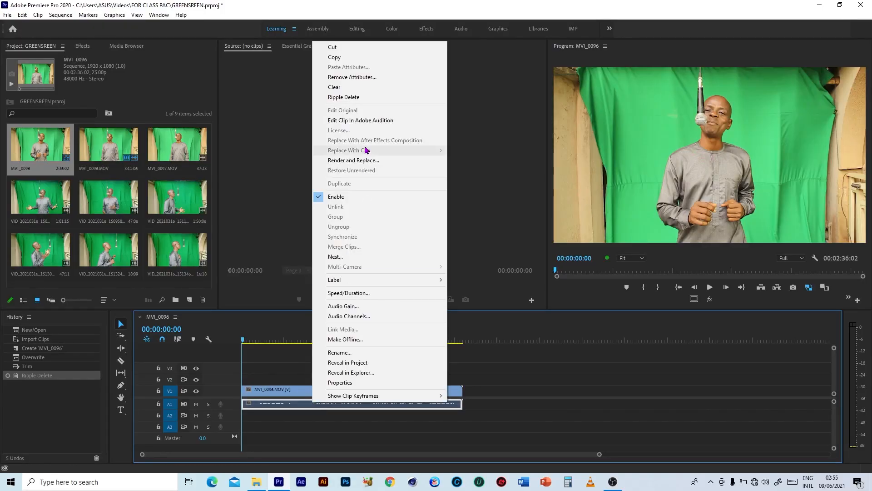
click(346, 87)
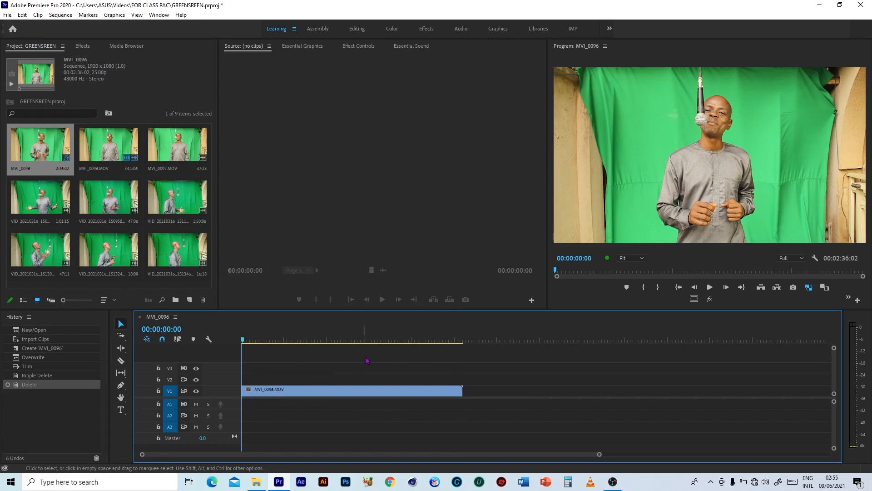
Move the playhead to 00:01:20:15 and apply the Crop effect to the MVI_0096.MOV clip on V1
click(272, 339)
drag(273, 338, 346, 338)
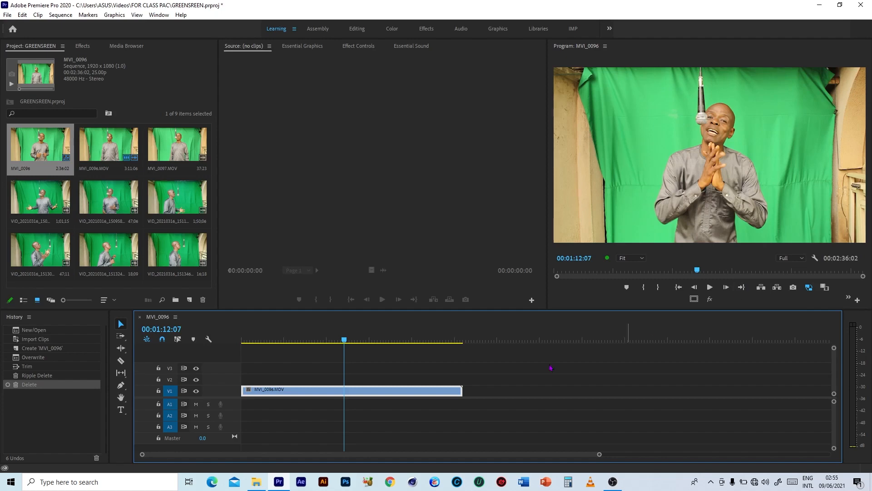
click(349, 341)
drag(349, 341, 357, 341)
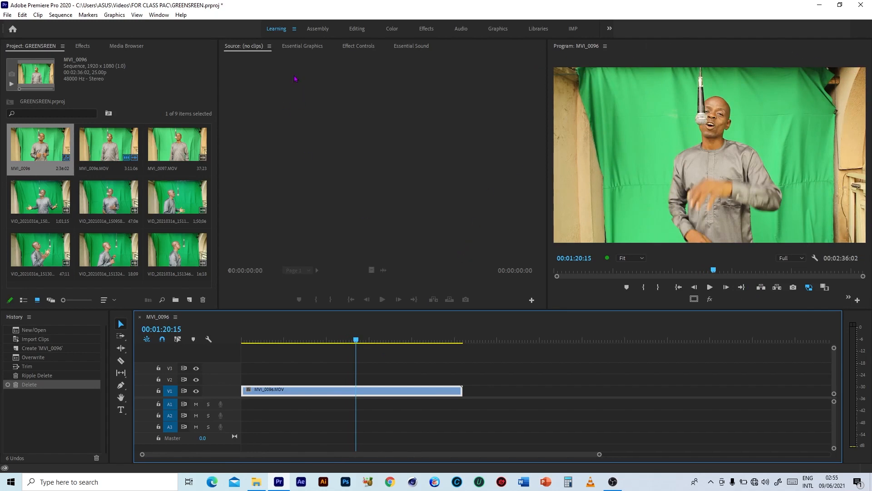
click(84, 49)
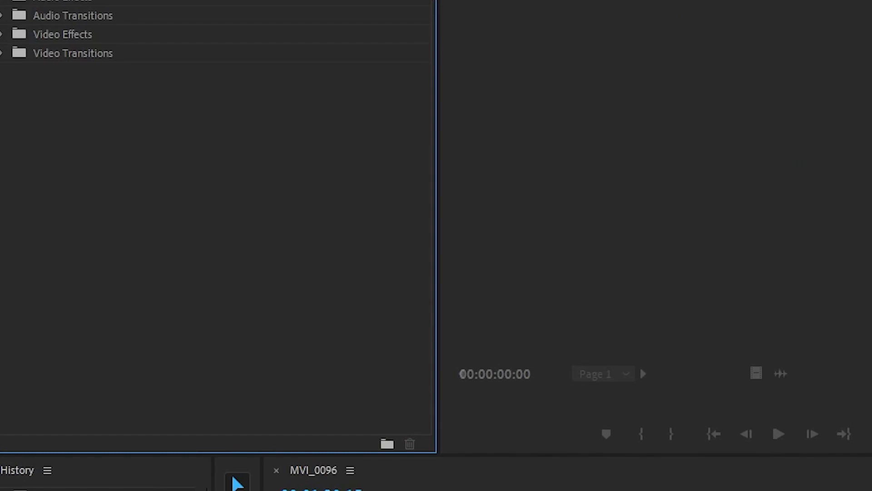
text(v)
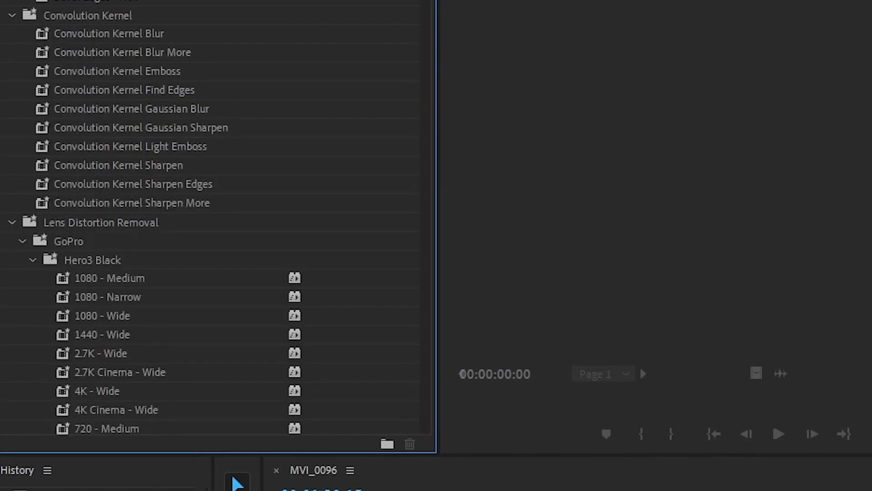
text(rop)
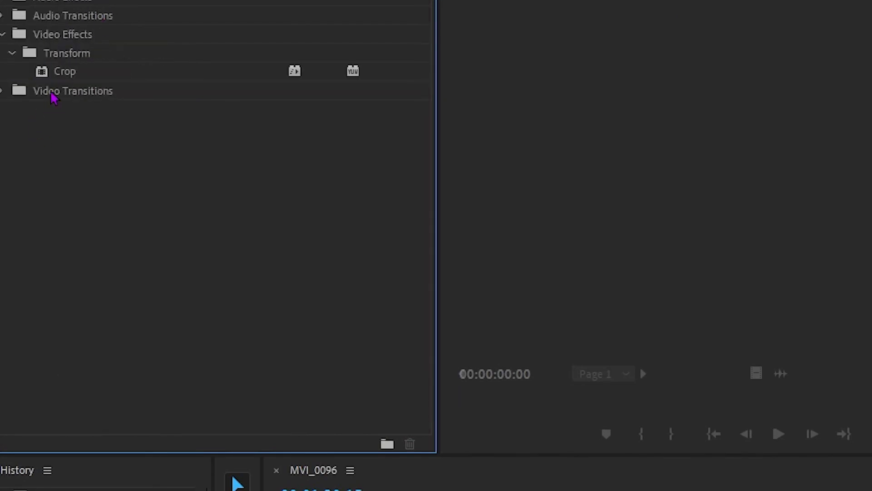
click(64, 72)
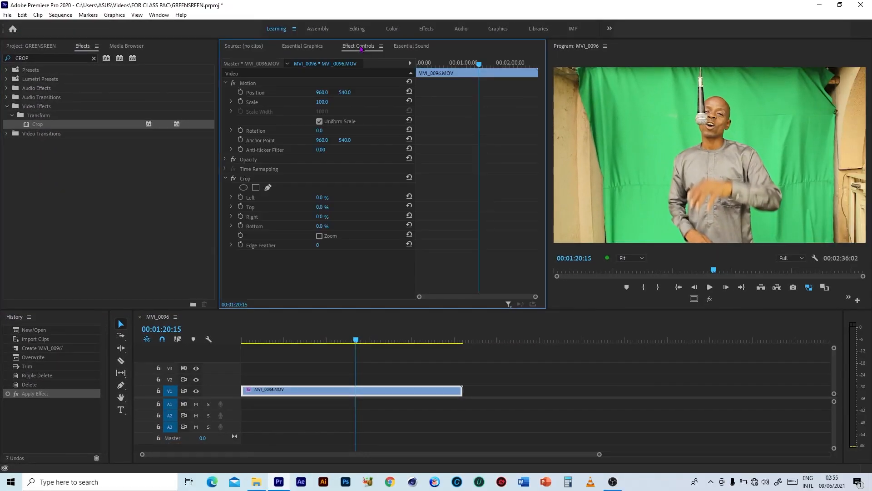
Crop away the walls beside the green backdrop, with Left at 18.2 % and Right at 19.2 %, and collapse the Crop settings
click(246, 179)
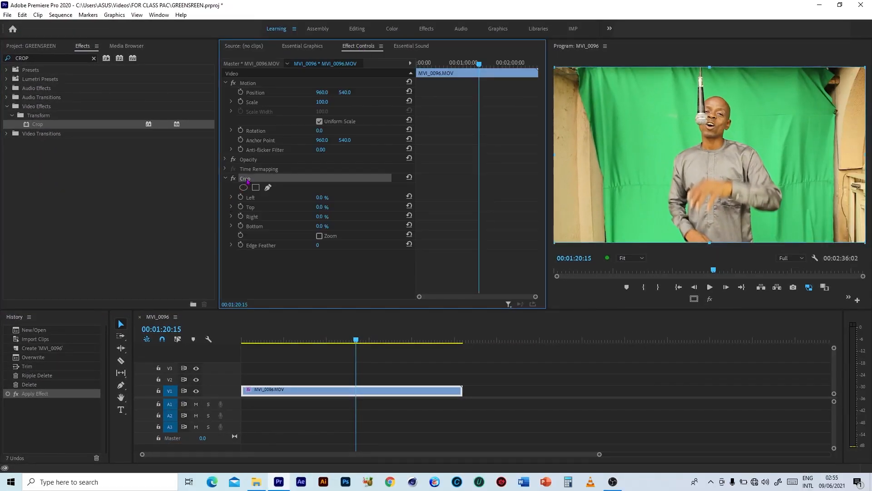
click(555, 159)
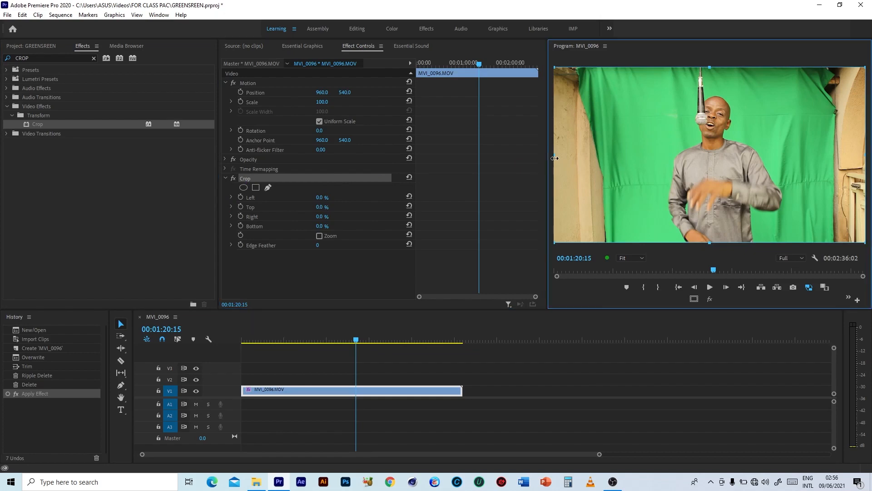
drag(555, 158, 610, 167)
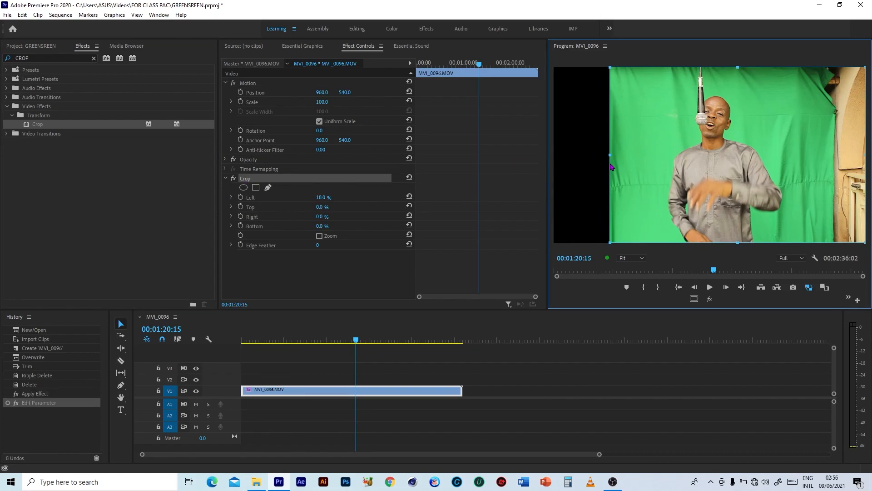
drag(865, 156, 810, 158)
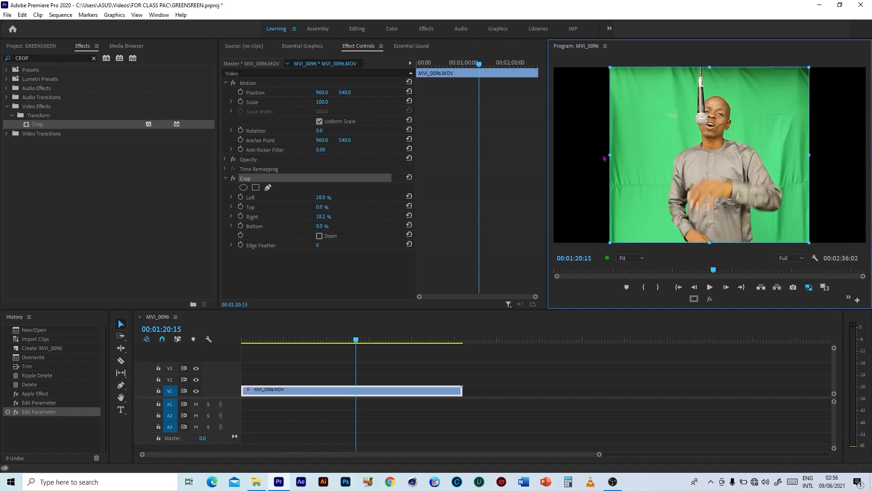
drag(606, 153, 607, 153)
drag(809, 158, 806, 159)
click(432, 375)
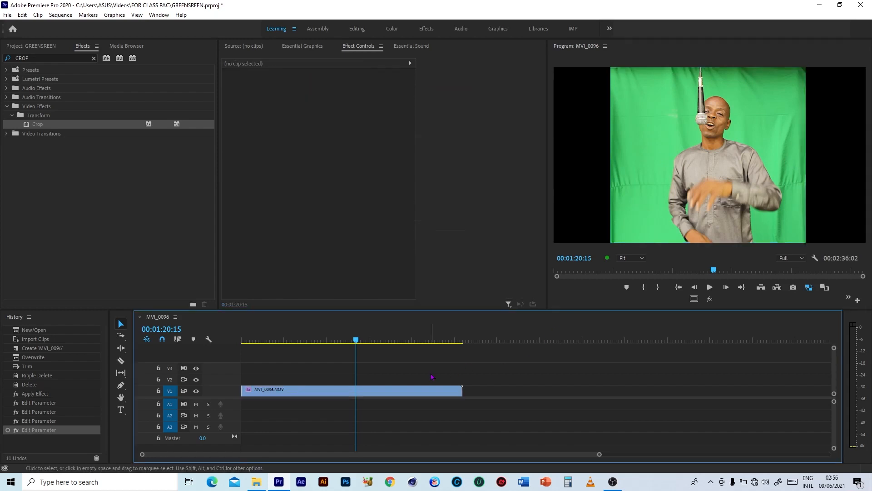
click(431, 393)
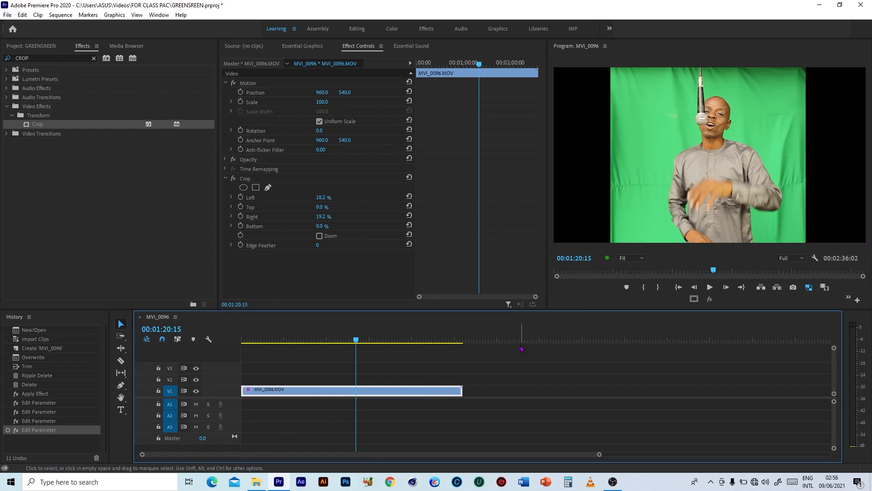
click(225, 178)
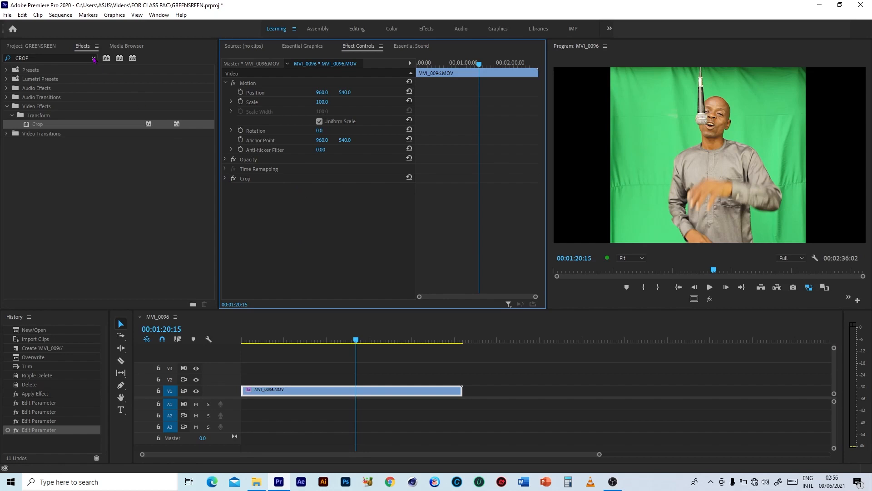
Move the playhead to 00:00:59:20 and apply the Color Key effect from the Keying video effects to the clip
click(93, 58)
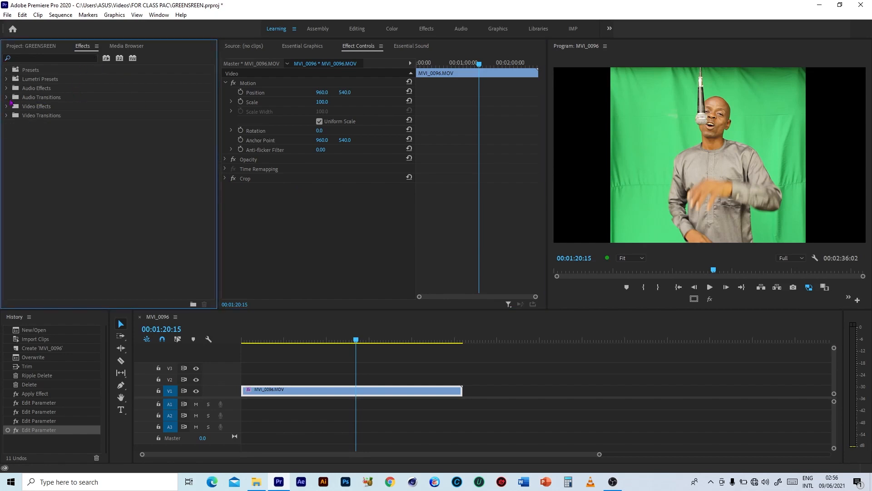
click(5, 106)
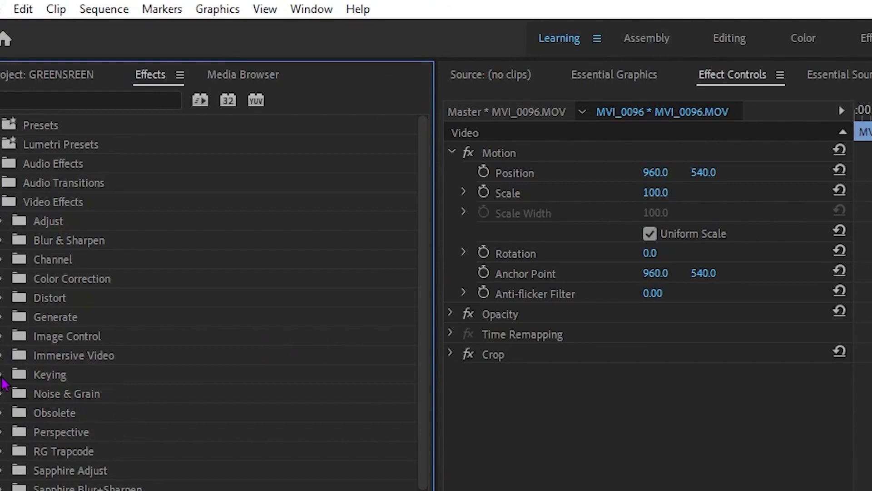
click(21, 376)
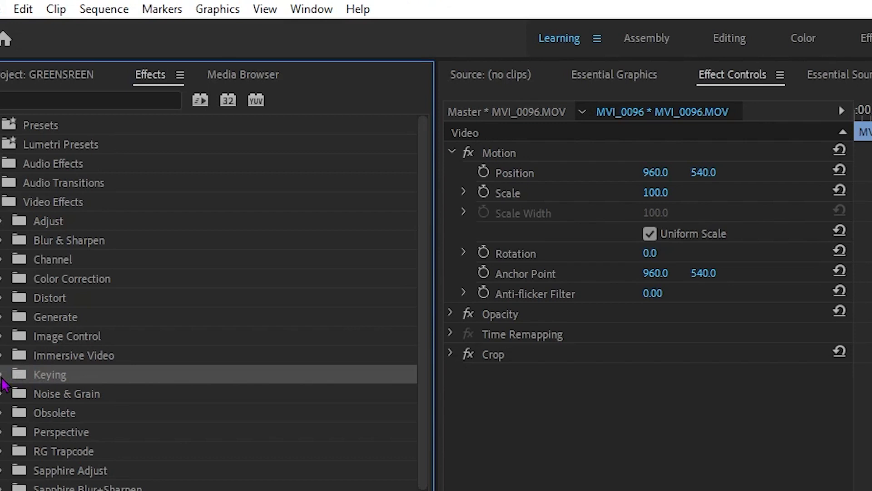
click(3, 375)
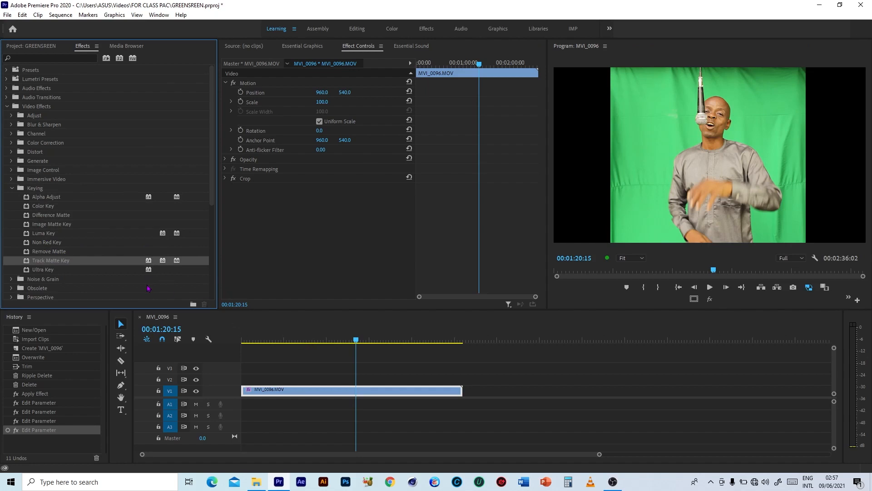
click(326, 340)
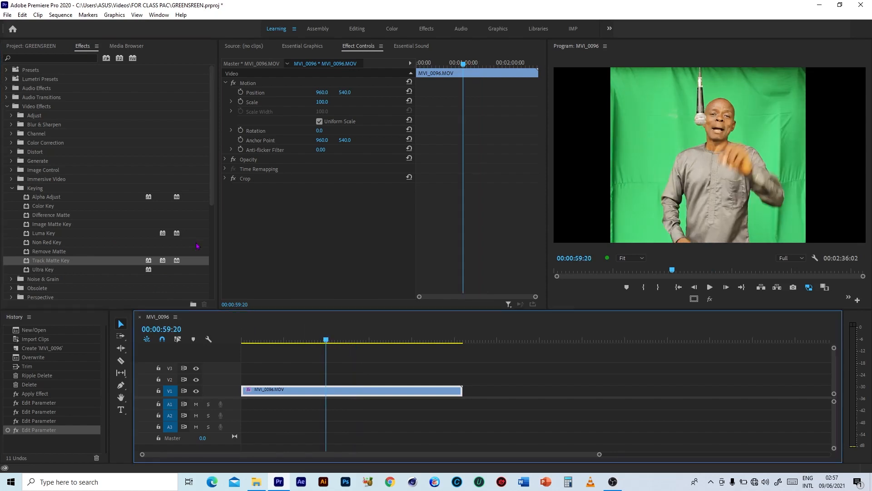
click(46, 207)
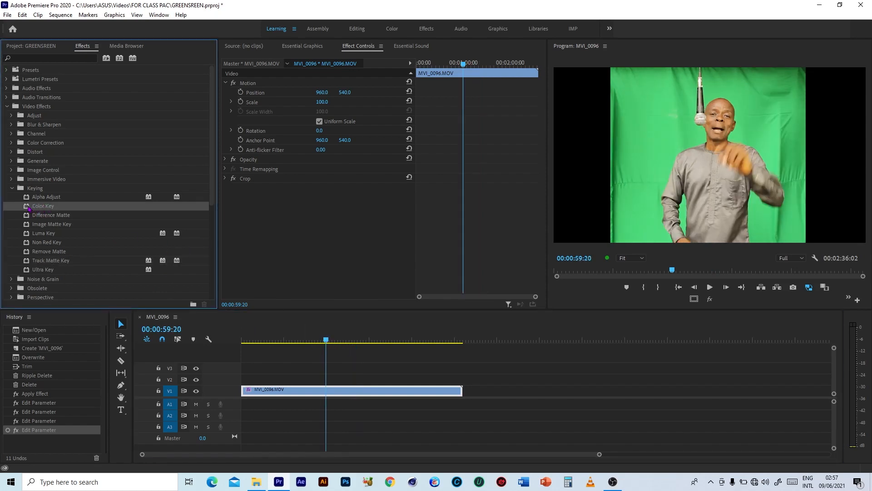
drag(28, 208, 270, 392)
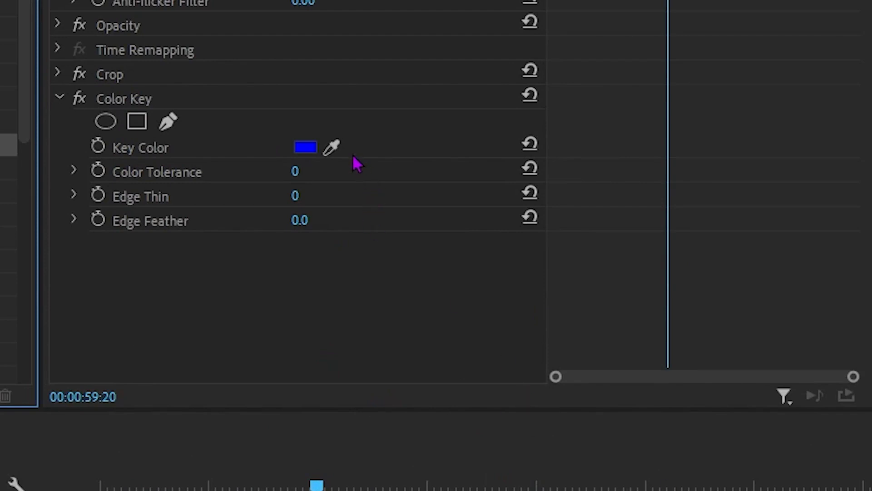
Sample the green backdrop as the key color and set Color Tolerance to 73, checking the keyed frame full screen
click(335, 145)
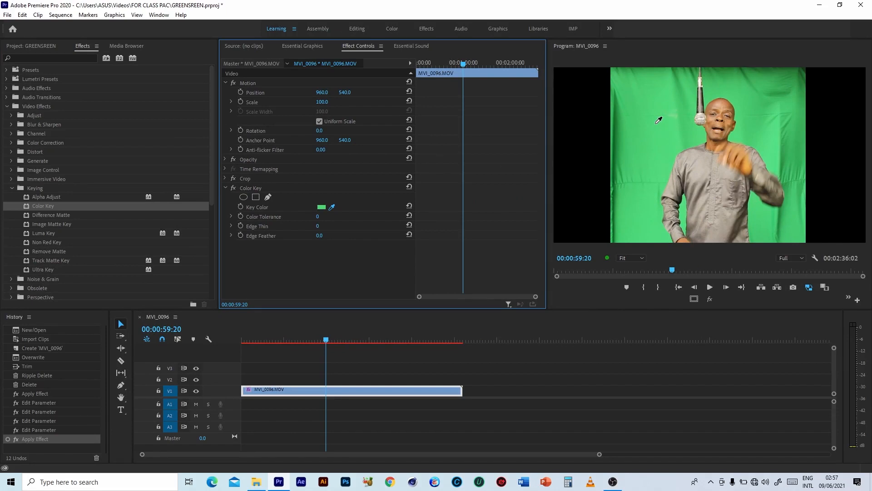
click(659, 121)
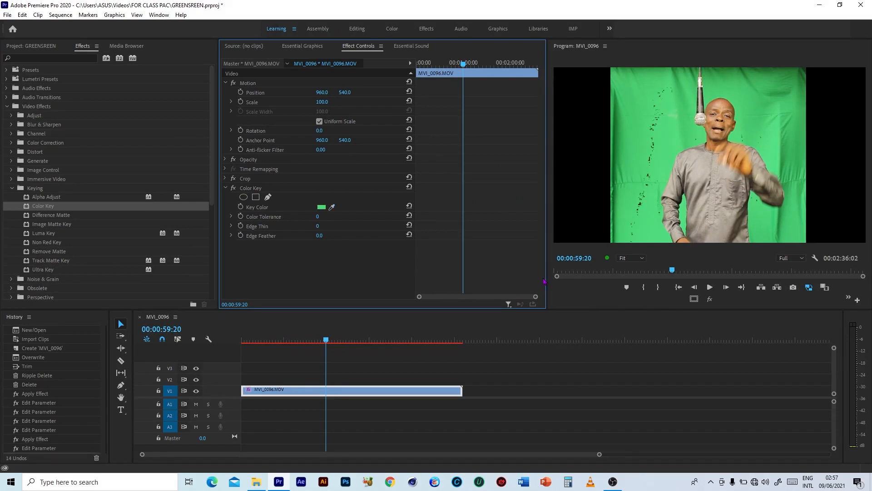
click(231, 217)
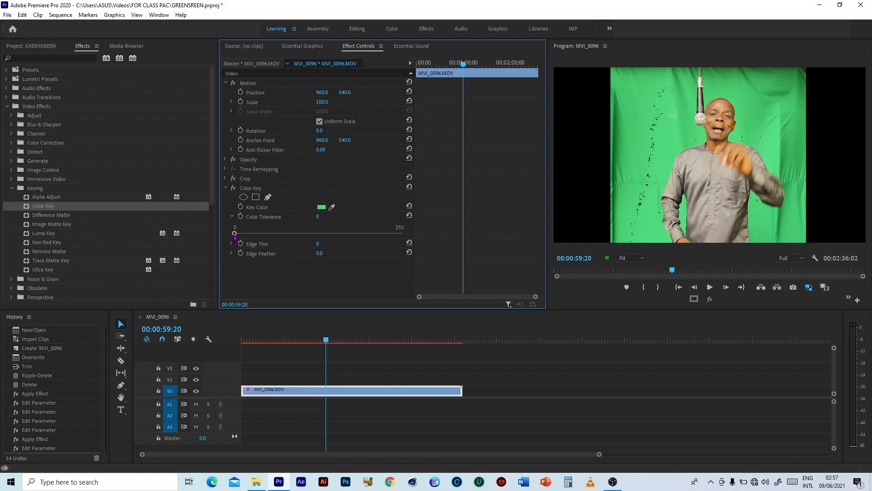
drag(233, 234, 282, 241)
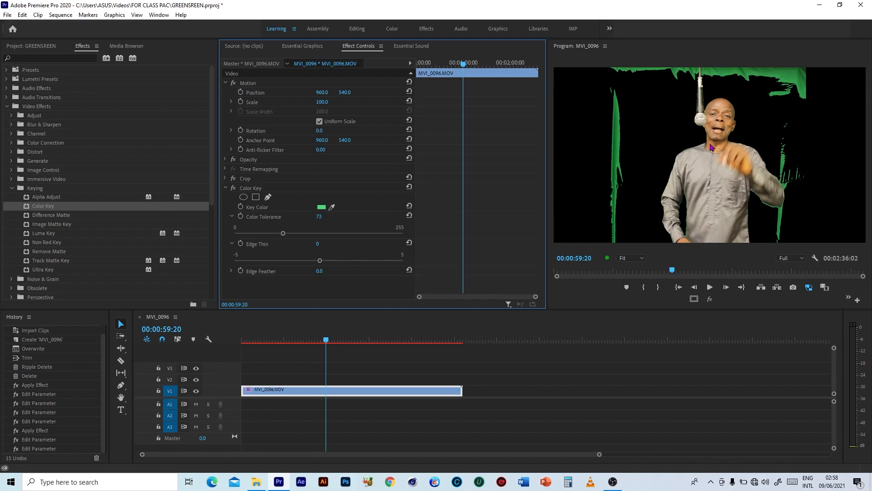
key(ctrl+grave)
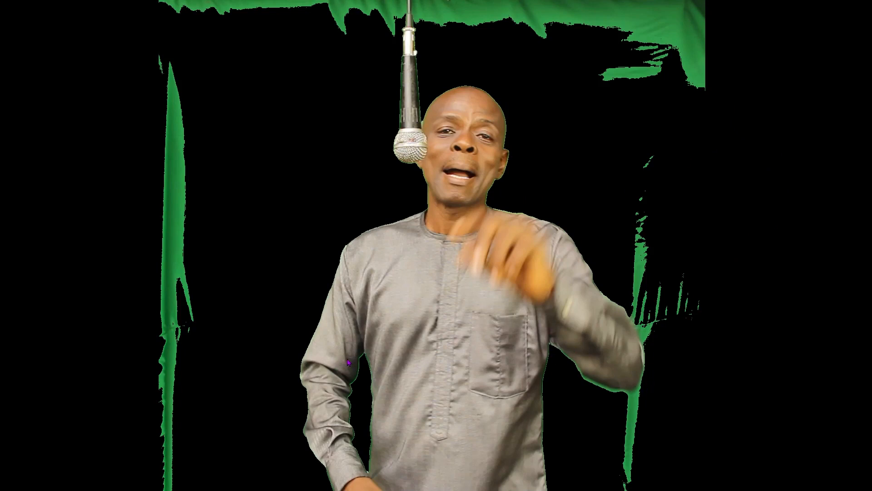
Set the Color Key's Edge Thin to 1 and check the keyed frame full screen
key(Escape)
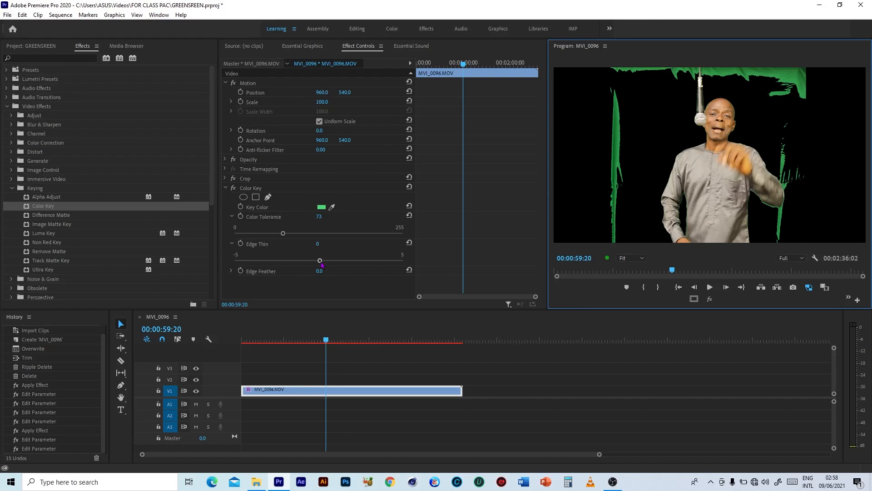
drag(321, 262, 341, 266)
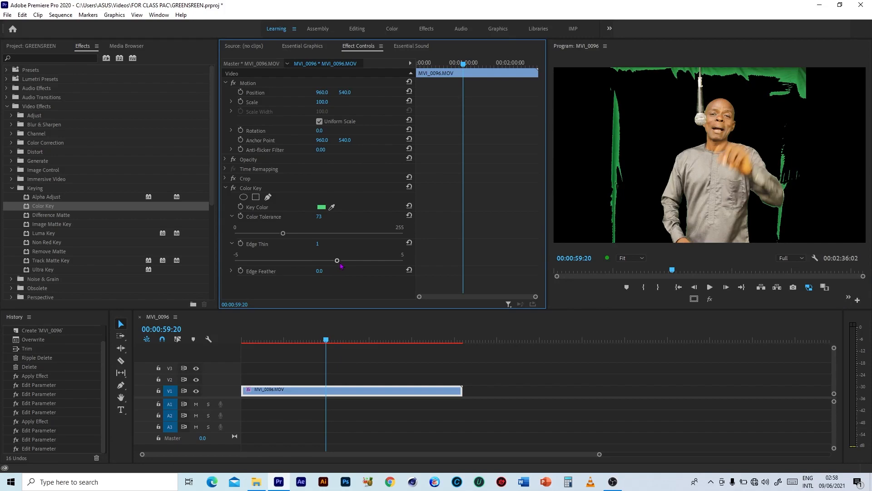
key(ctrl+grave)
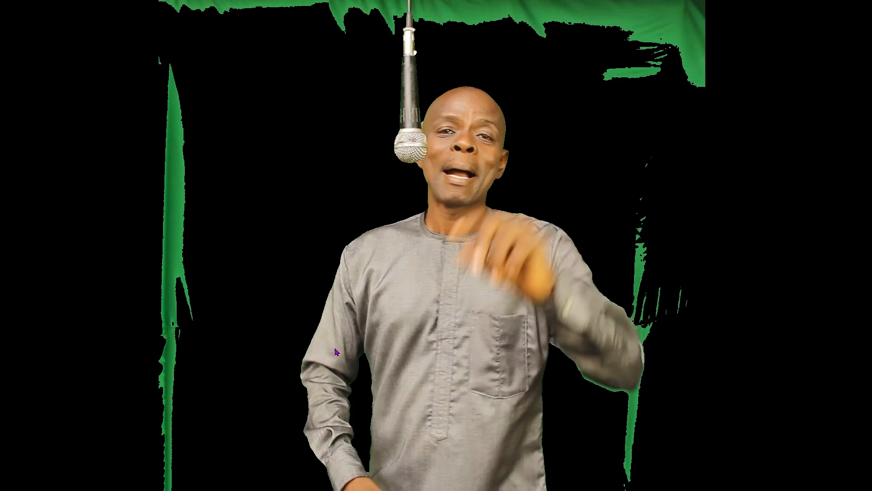
key(ctrl+grave)
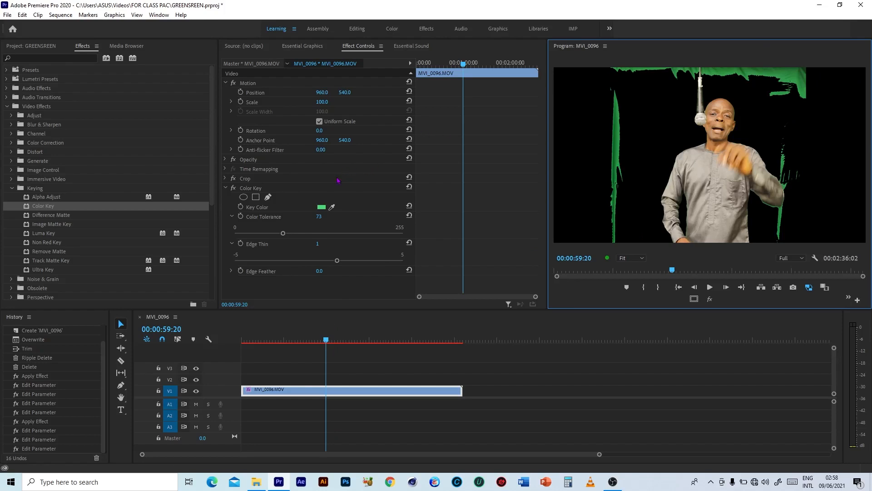
Duplicate the clip's Color Key effect and sample the leftover dark green near the frame's upper-right corner as the copy's key color
click(227, 189)
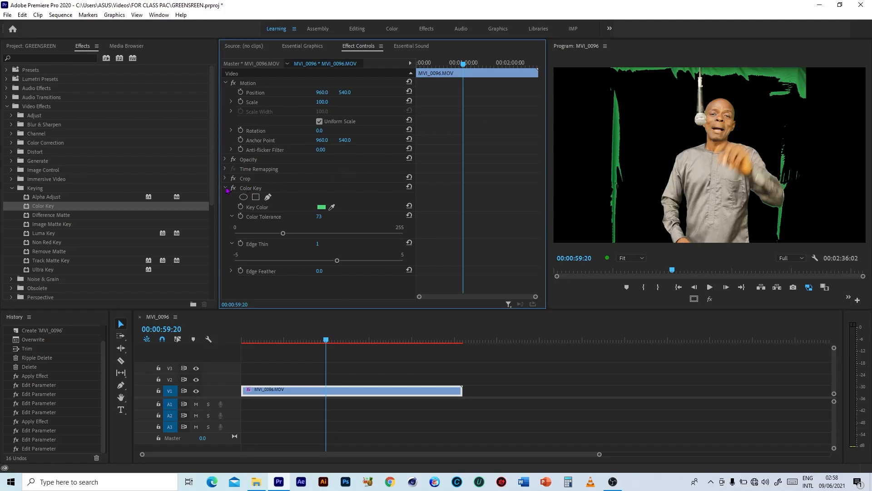
click(252, 190)
right_click(251, 190)
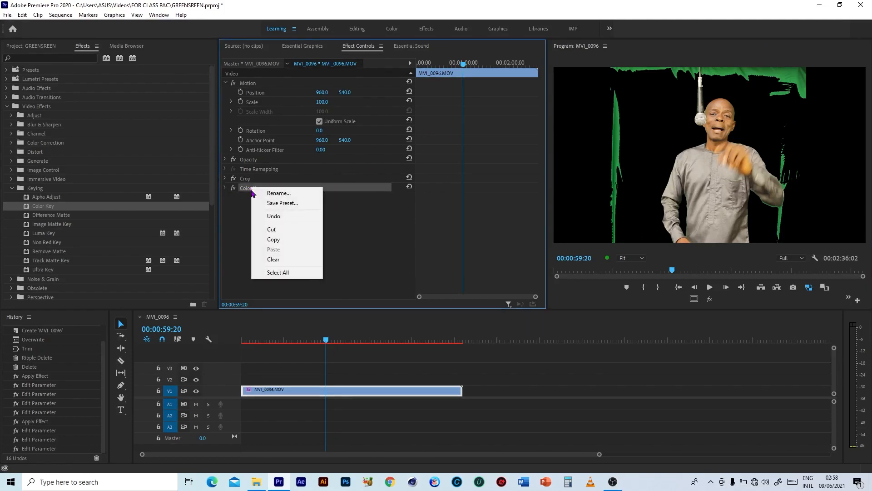
click(272, 237)
right_click(279, 227)
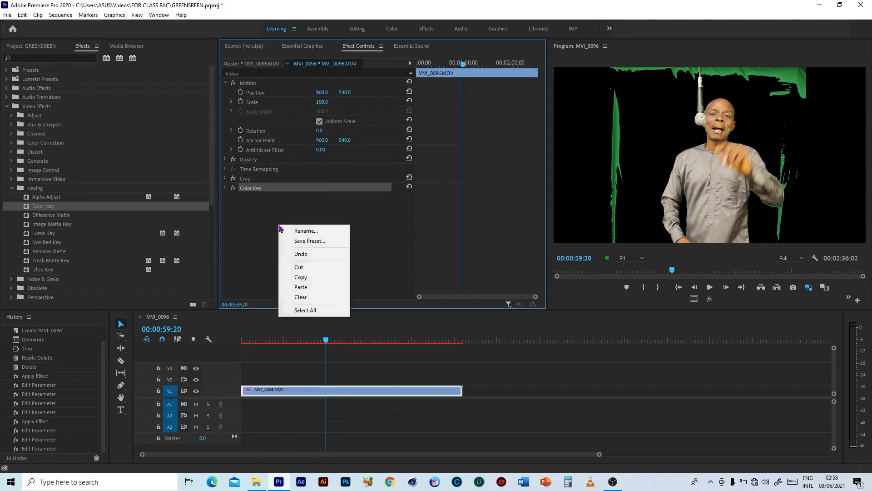
click(301, 287)
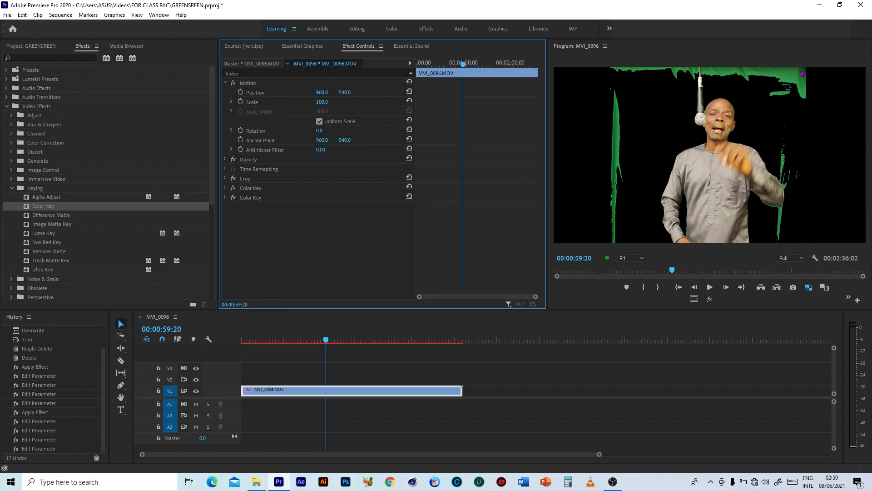
click(225, 198)
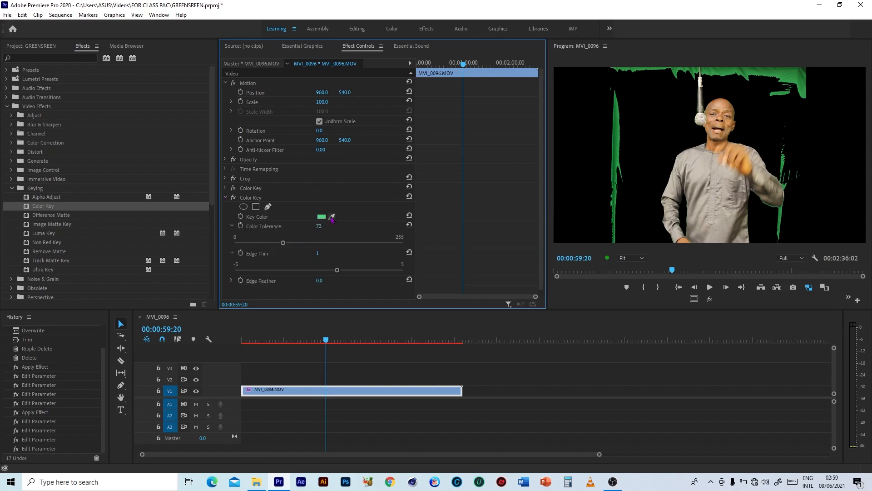
drag(334, 214, 795, 71)
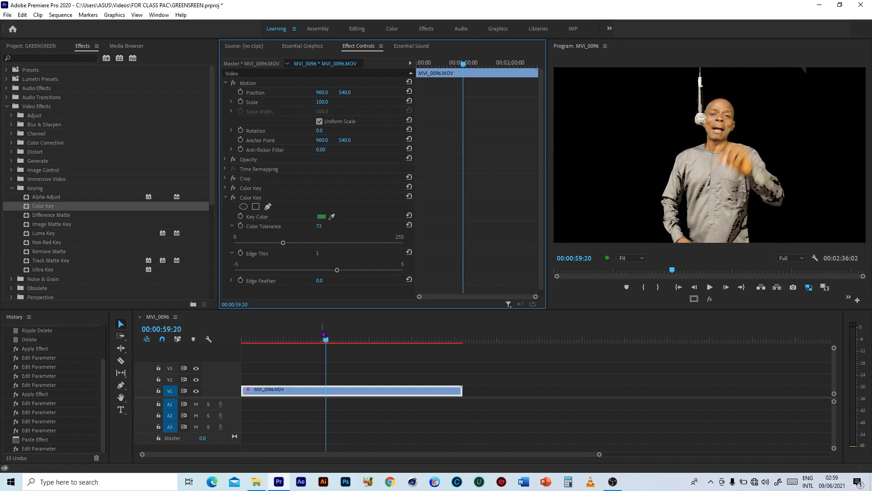
Move the playhead to 00:02:00:06 and pull the crop's upper-right corner slightly inward to remove the remaining green speck
drag(376, 339, 412, 339)
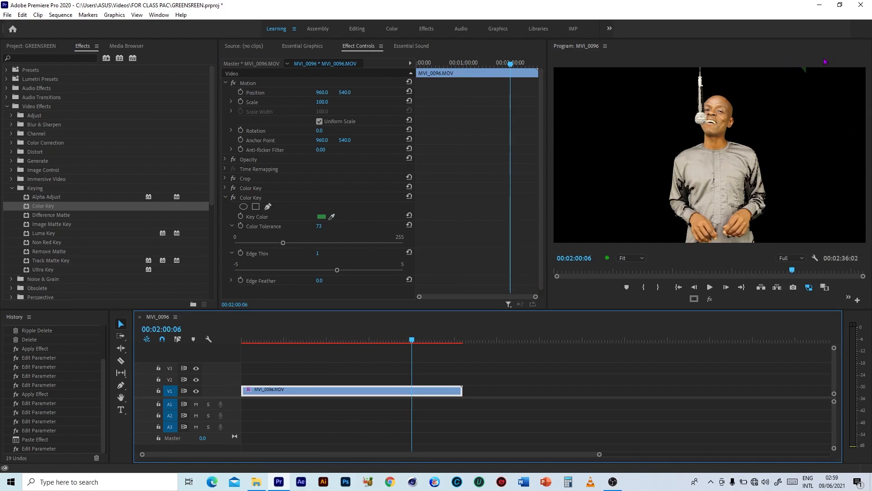
click(248, 182)
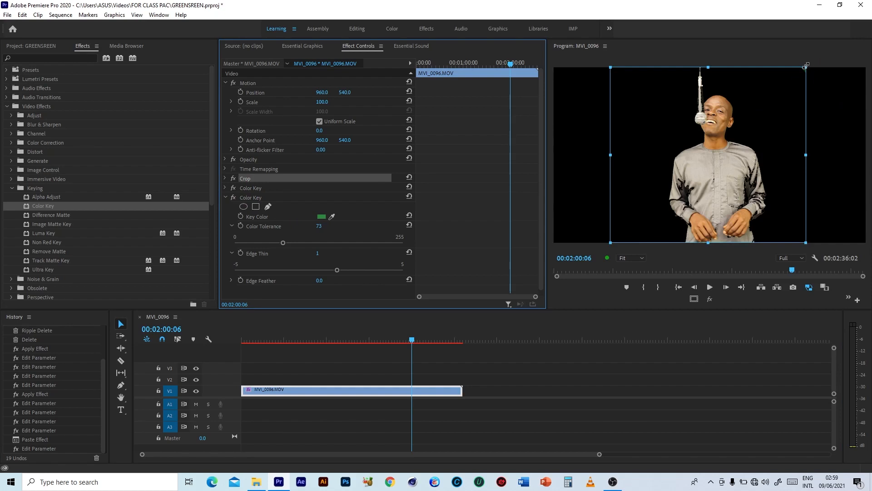
drag(806, 67, 801, 70)
click(504, 393)
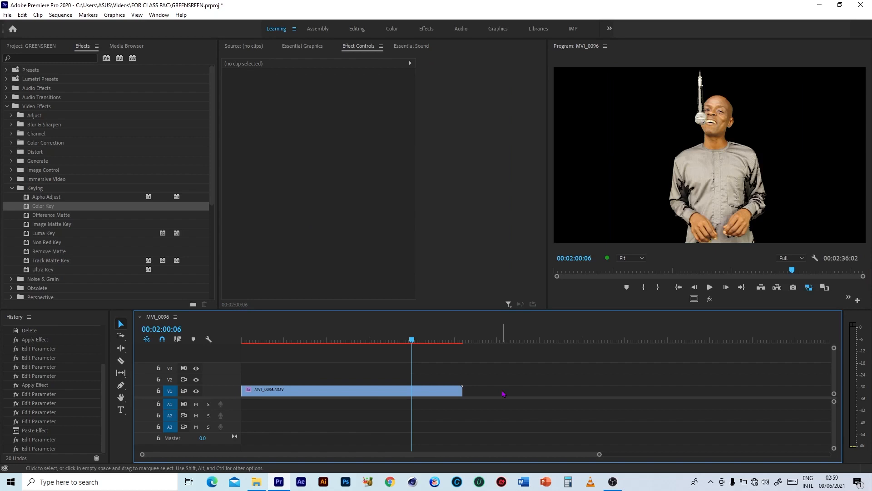
Move the playhead to 00:00:07:17 and shift the crop's left edge slightly inward past the leftover strip, then deselect the clip
drag(339, 341, 253, 336)
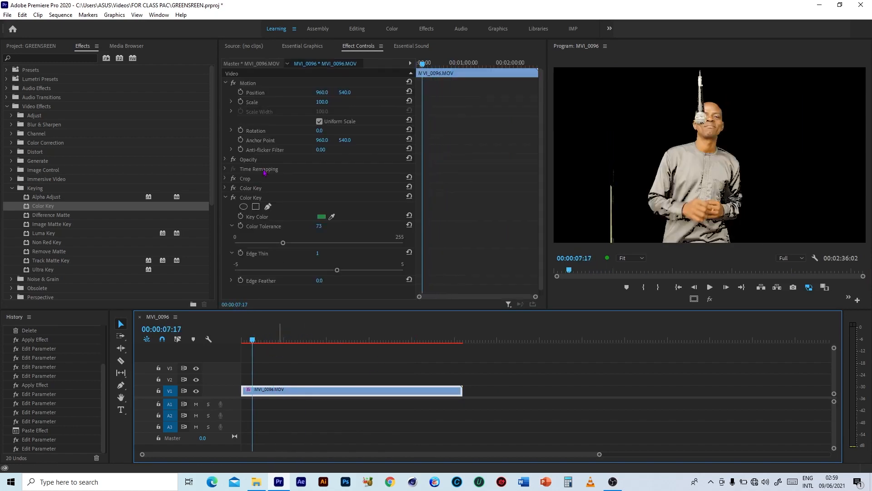
click(248, 179)
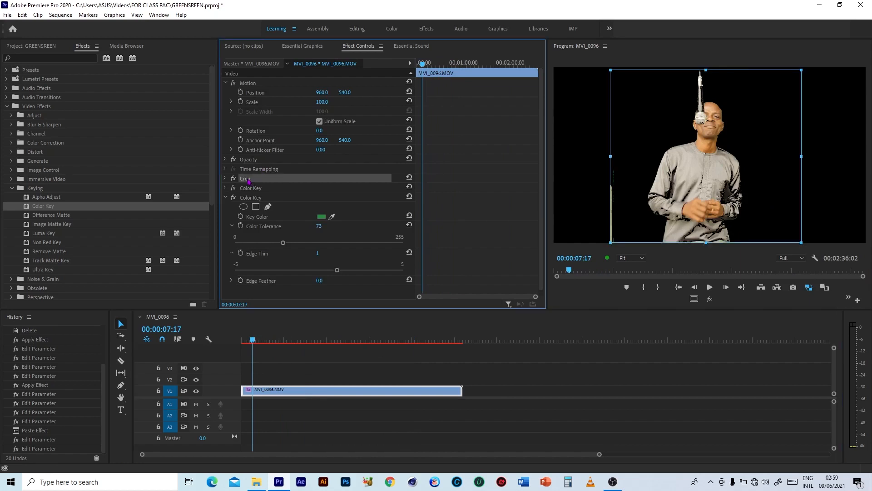
click(611, 157)
drag(611, 157, 616, 157)
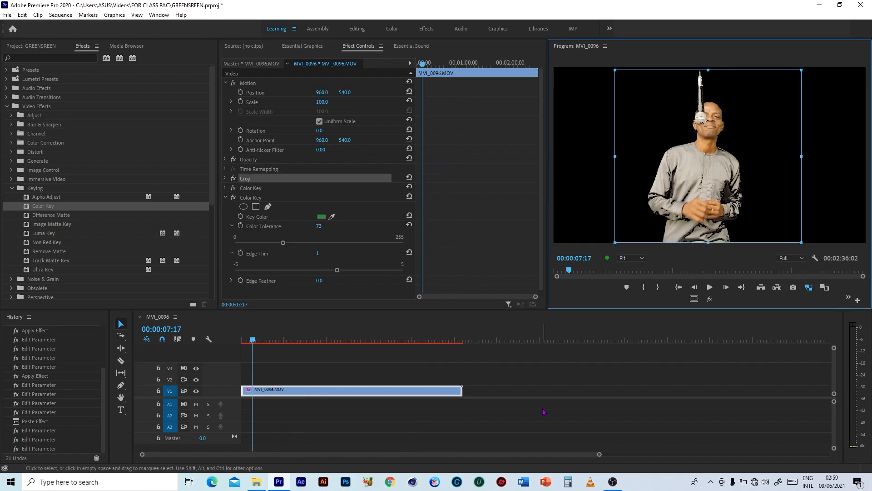
click(525, 389)
Move the playhead to 00:01:39:03 and raise the keyed MVI_0096.MOV clip from V1 to V2
click(382, 339)
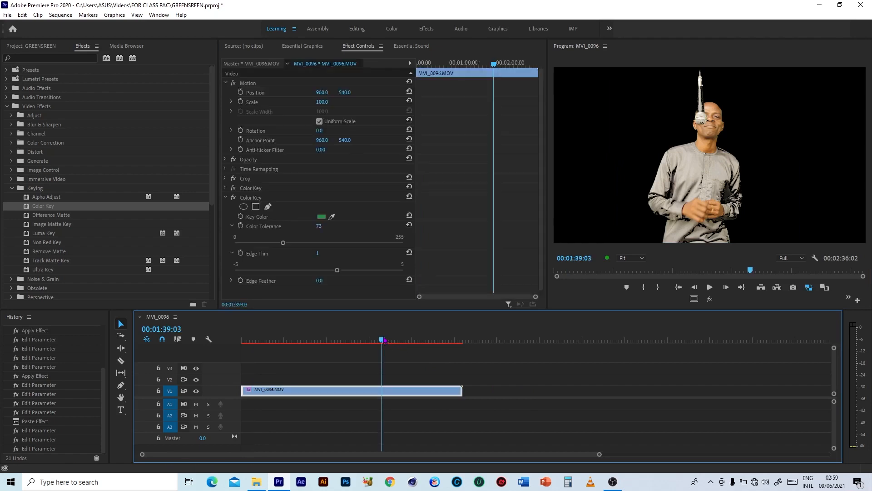
drag(372, 392, 372, 380)
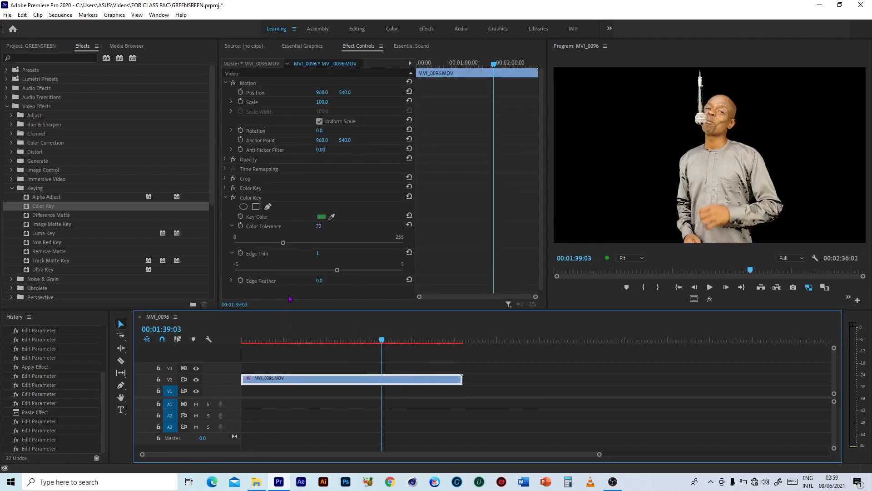
click(52, 47)
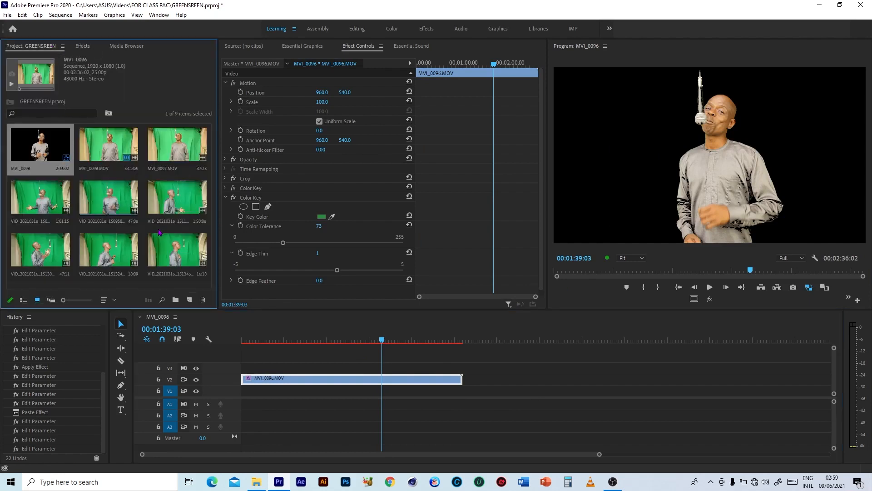
click(78, 182)
double_click(79, 183)
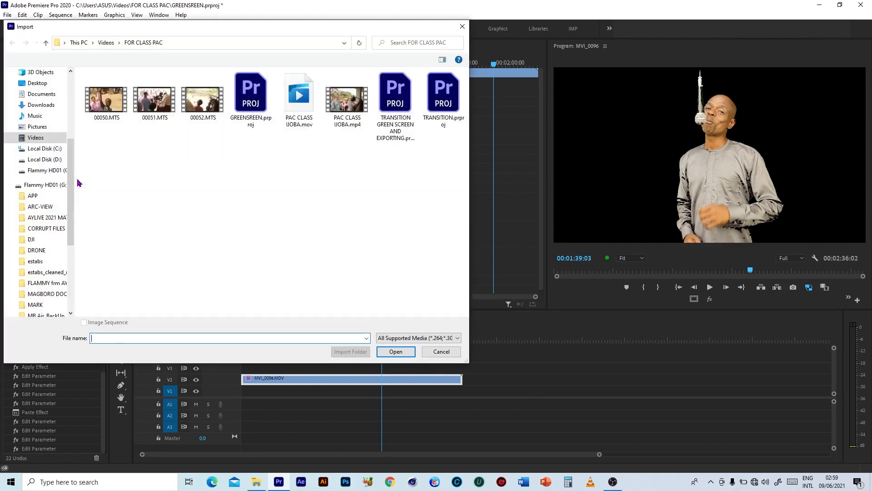
click(49, 127)
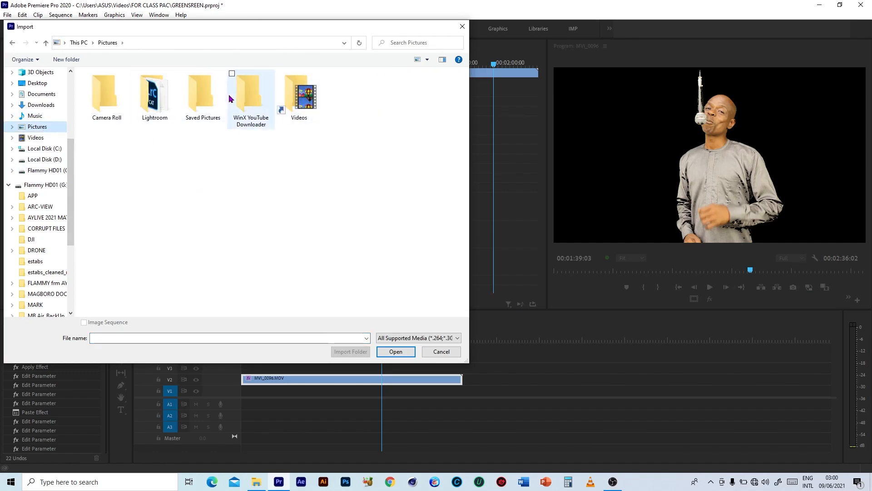
double_click(157, 99)
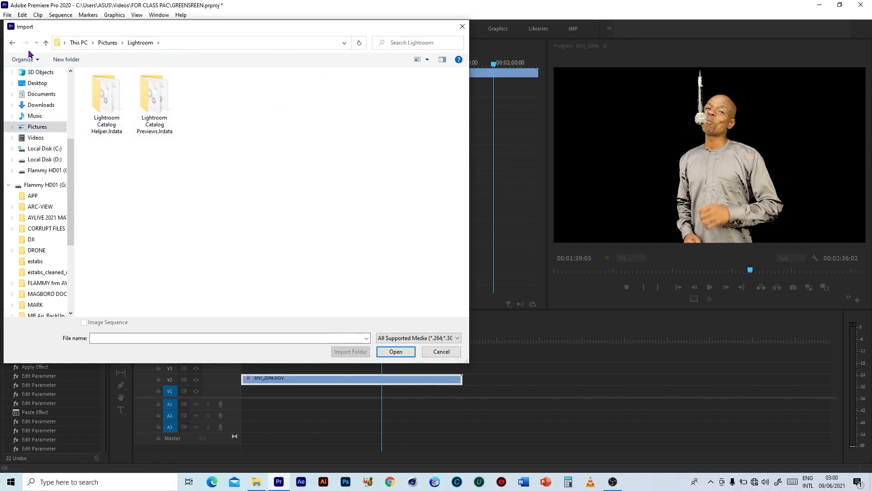
click(13, 43)
double_click(200, 99)
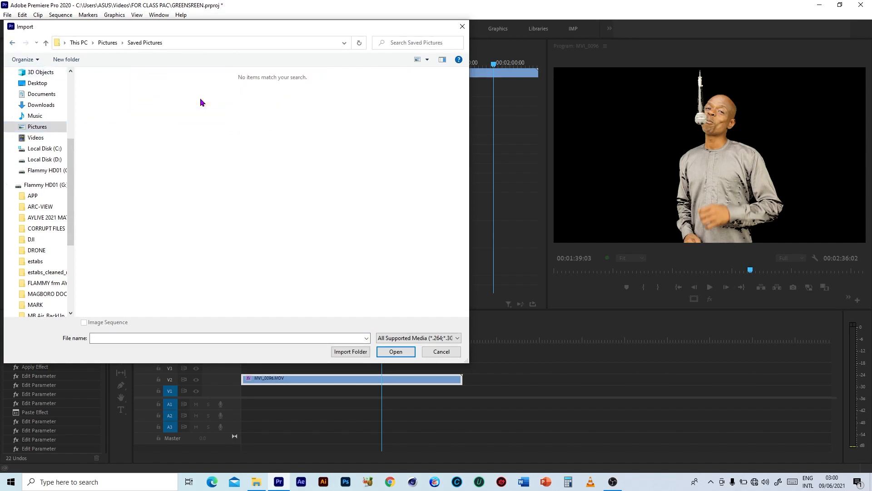
click(441, 353)
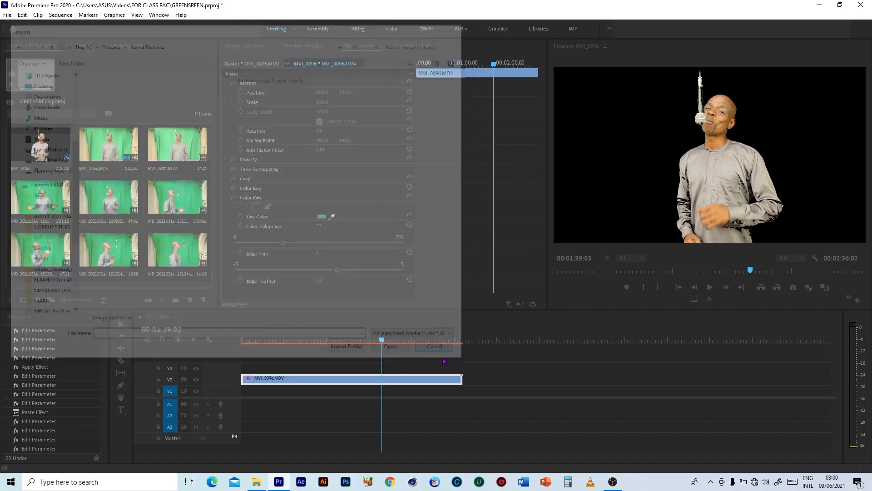
click(190, 300)
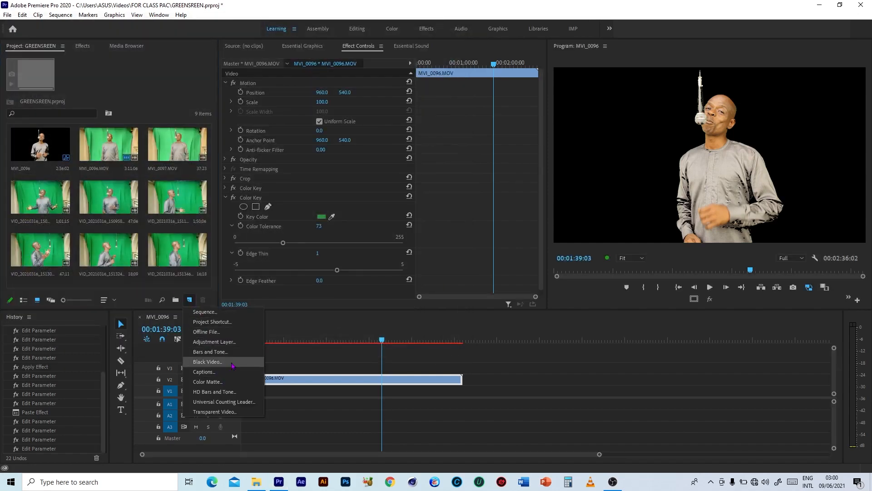
click(219, 386)
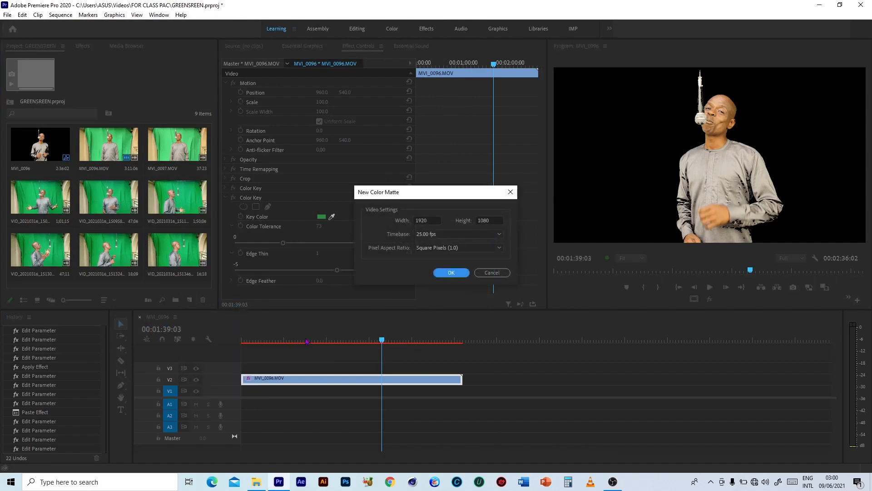
click(453, 273)
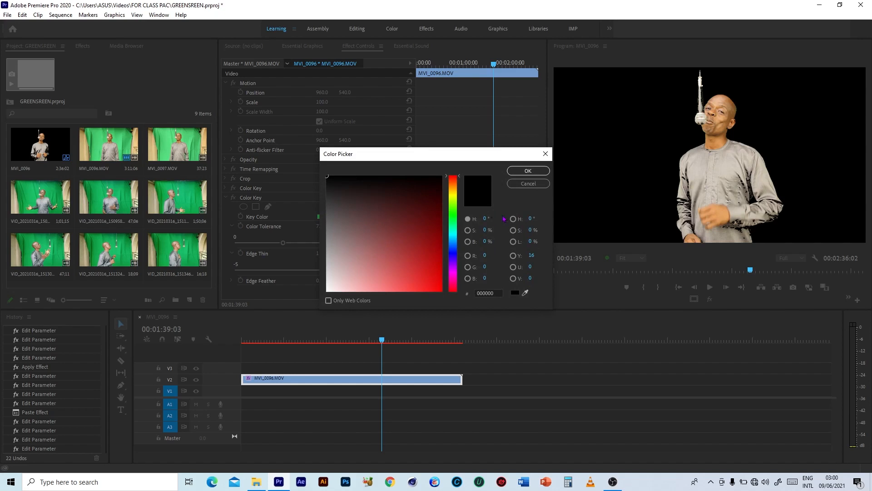
click(529, 183)
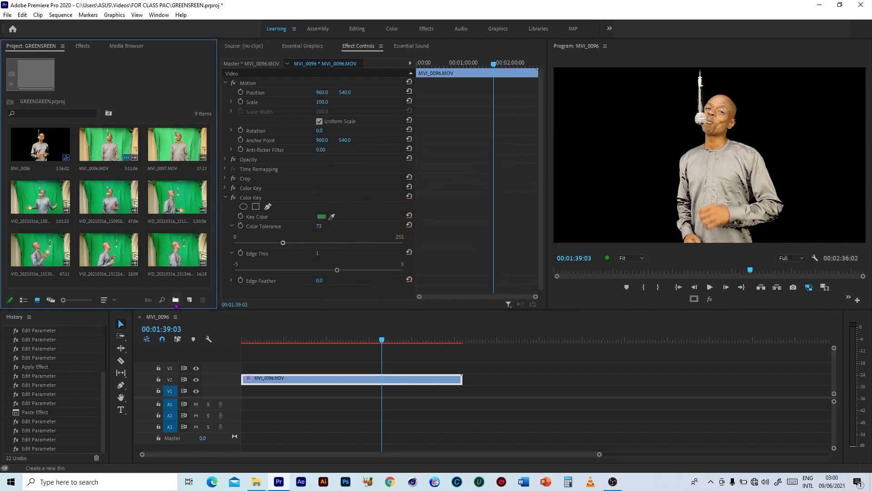
Create a grey 1920 × 1080, 25 fps color matte named Color Matte and lay it on V1 under the full length of the clip
click(188, 301)
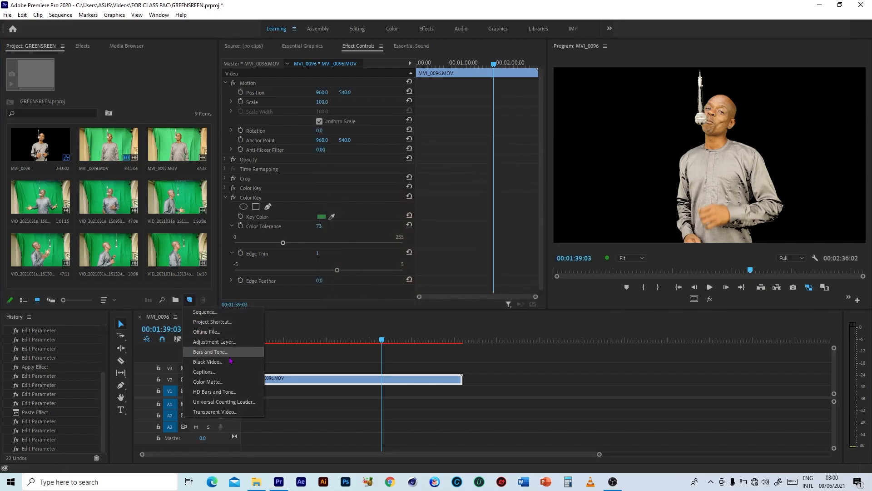
click(224, 384)
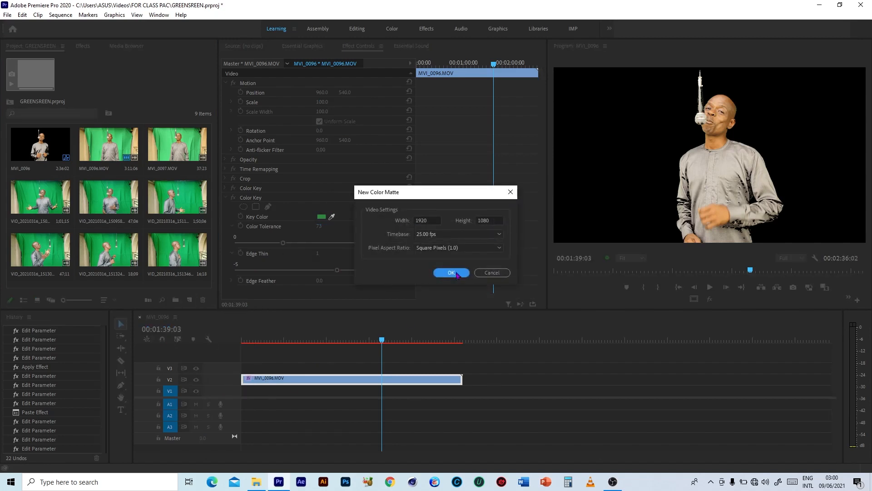
click(451, 273)
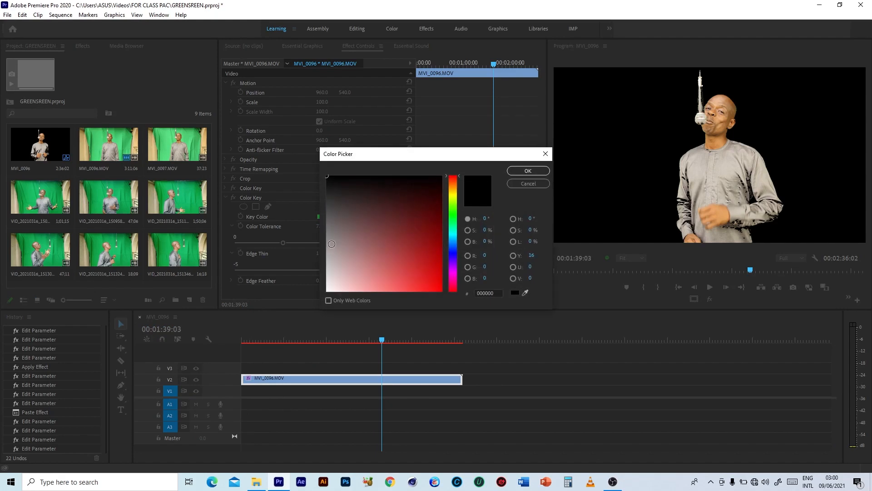
click(528, 171)
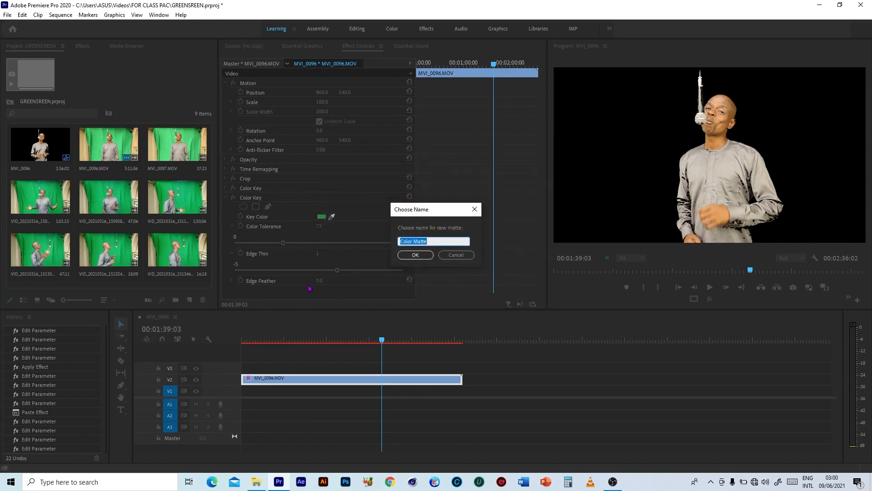
click(407, 254)
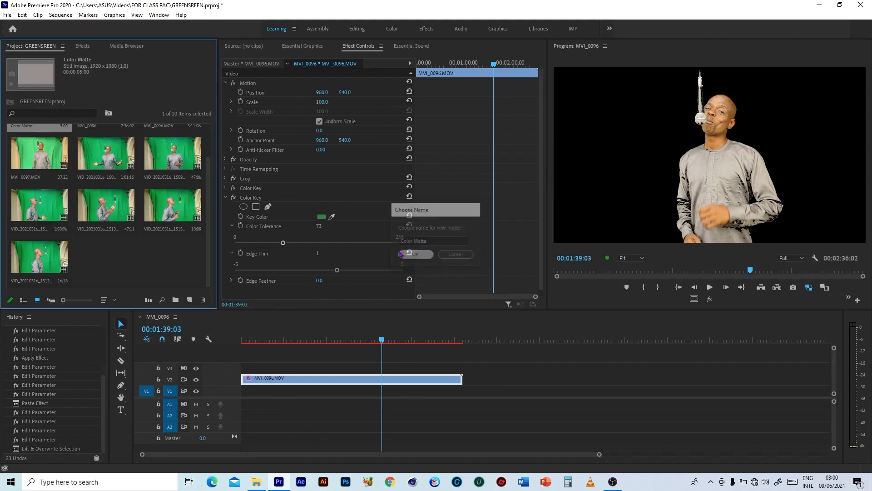
drag(58, 145, 469, 391)
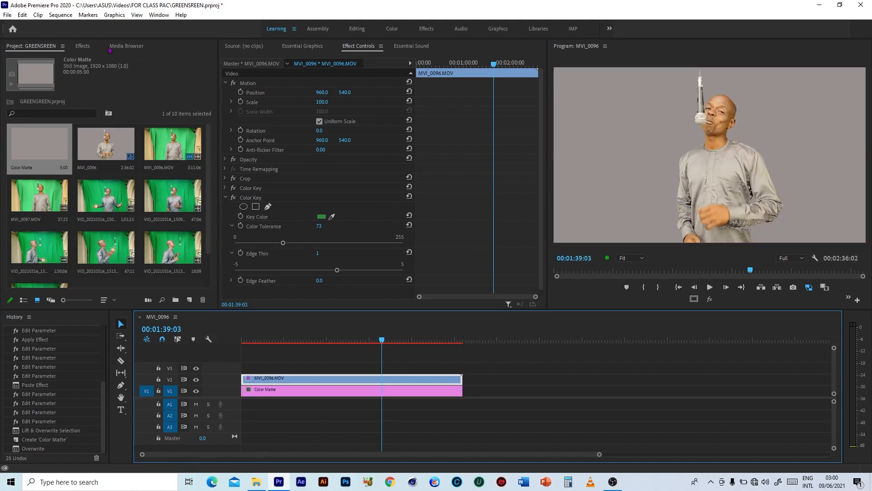
Raise the MVI_0096.MOV clip to V3 and apply the Ramp effect to the Color Matte clip on V1
click(82, 46)
click(83, 57)
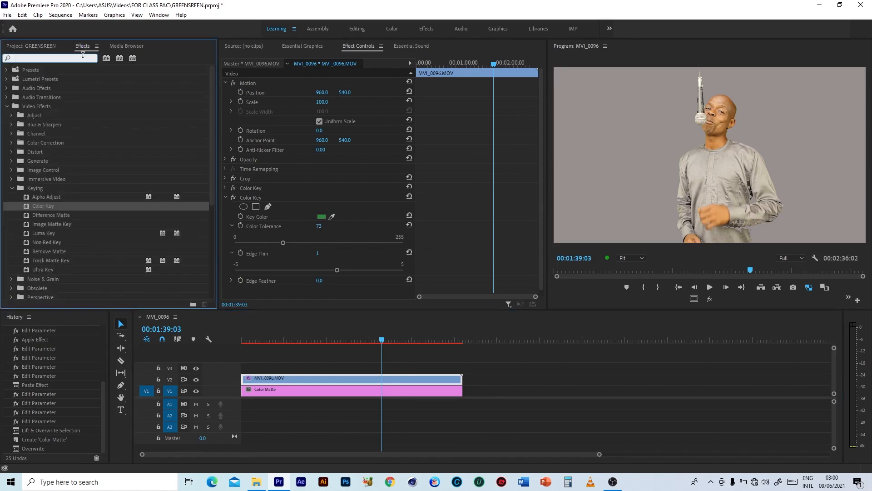
text(R)
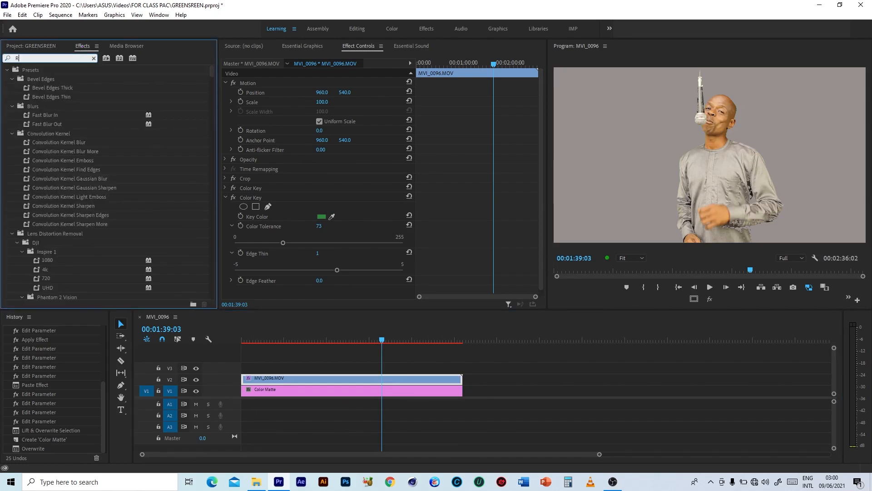
text(AMP)
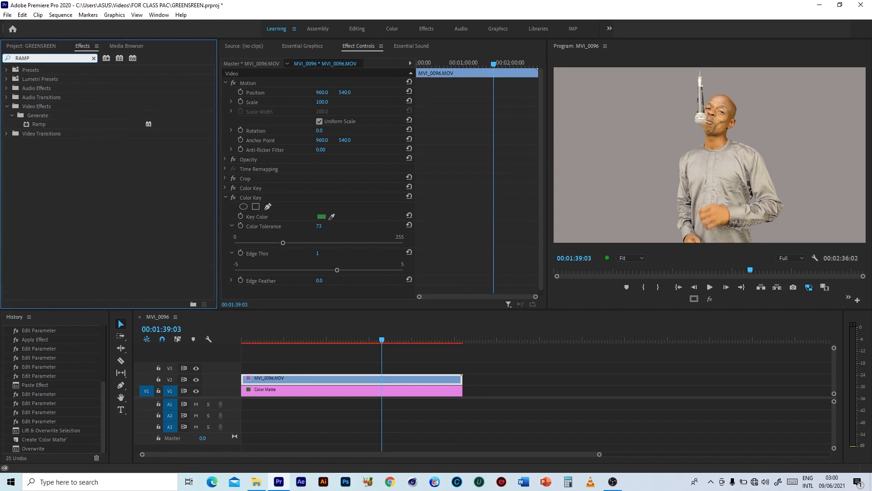
drag(348, 381, 344, 369)
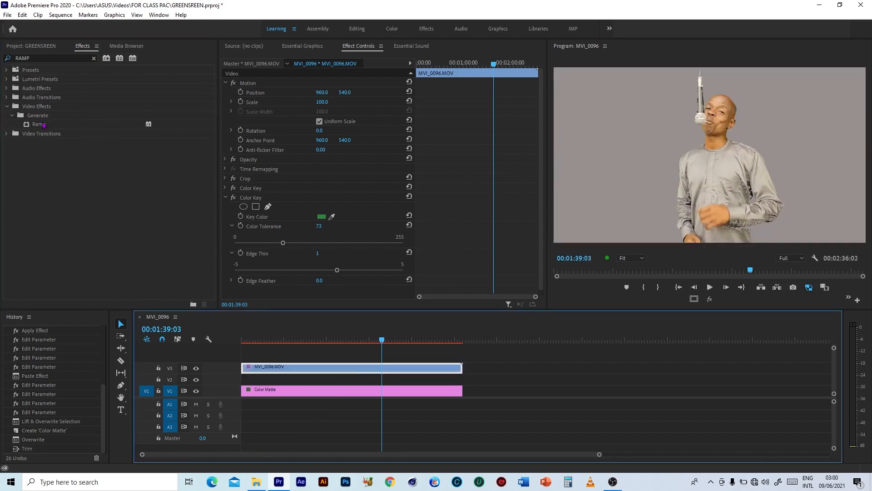
drag(38, 123, 258, 391)
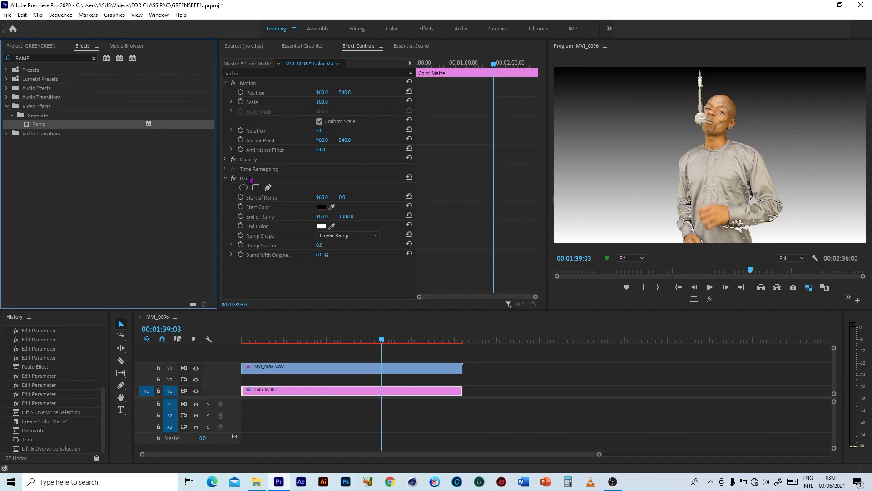
Change the Color Matte's ramp shape to Radial Ramp
click(250, 179)
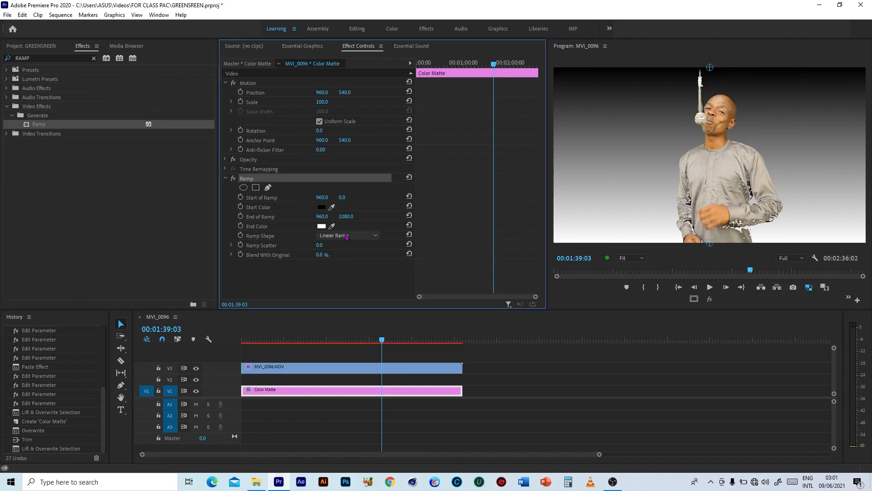
click(346, 235)
click(347, 252)
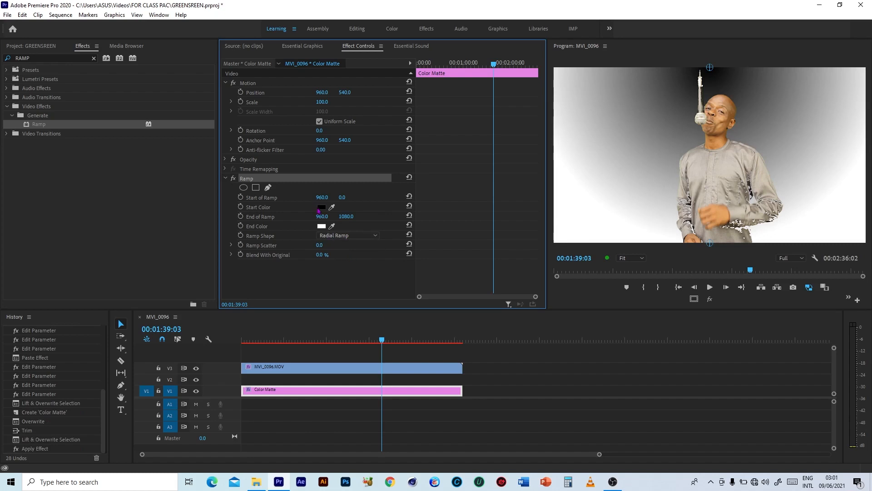
Set the ramp's start color to grey 888888 and its end color to black 000000
click(319, 208)
click(329, 234)
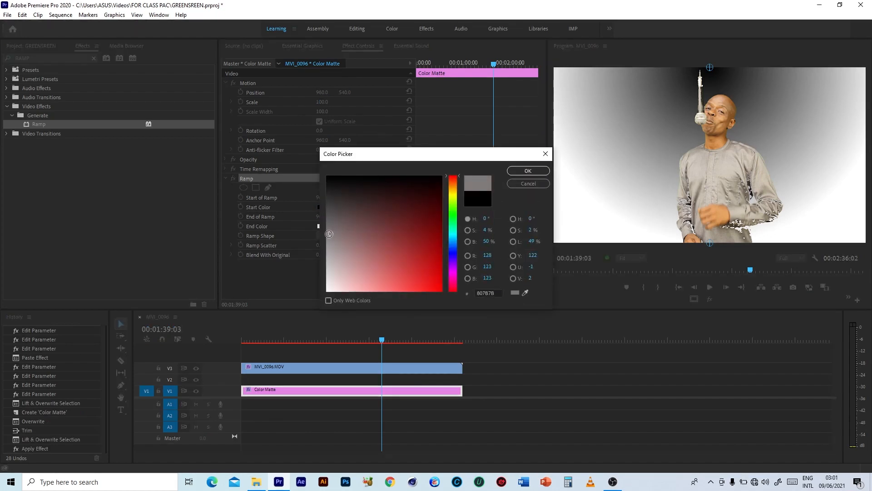
drag(329, 233, 320, 231)
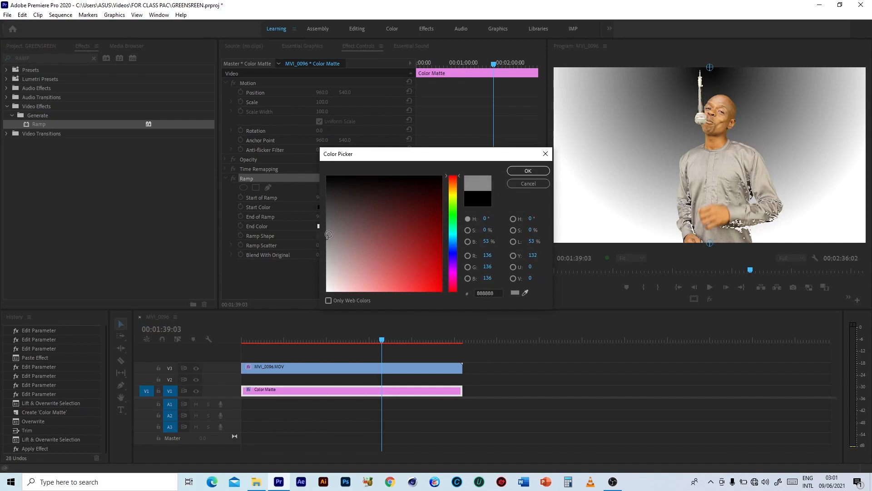
click(518, 171)
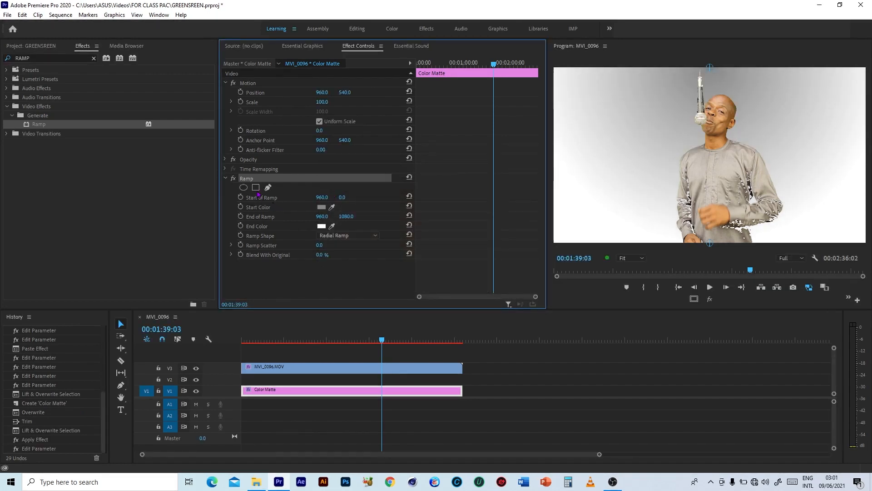
click(321, 226)
drag(336, 193, 317, 172)
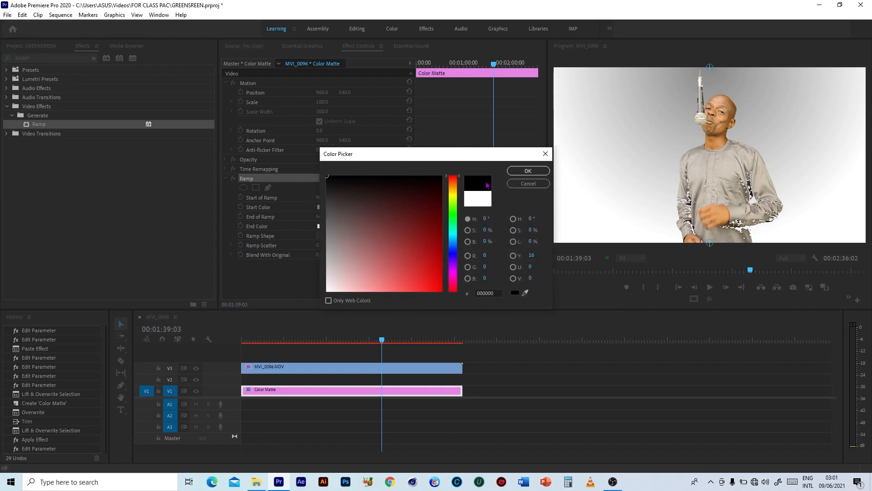
click(518, 171)
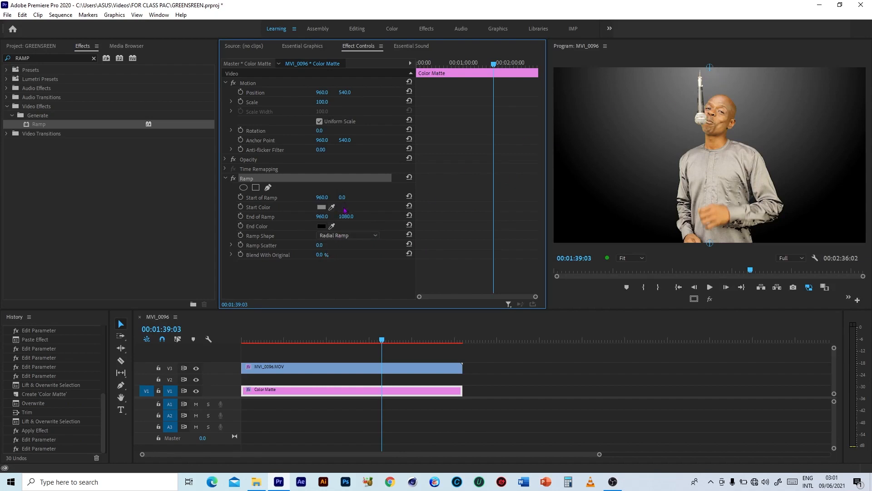
Set the vertical values of Start of Ramp to -102 and End of Ramp to 2180, then check the frames at 00:02:12:18 and 00:01:16:19
drag(342, 197, 280, 197)
drag(346, 197, 821, 217)
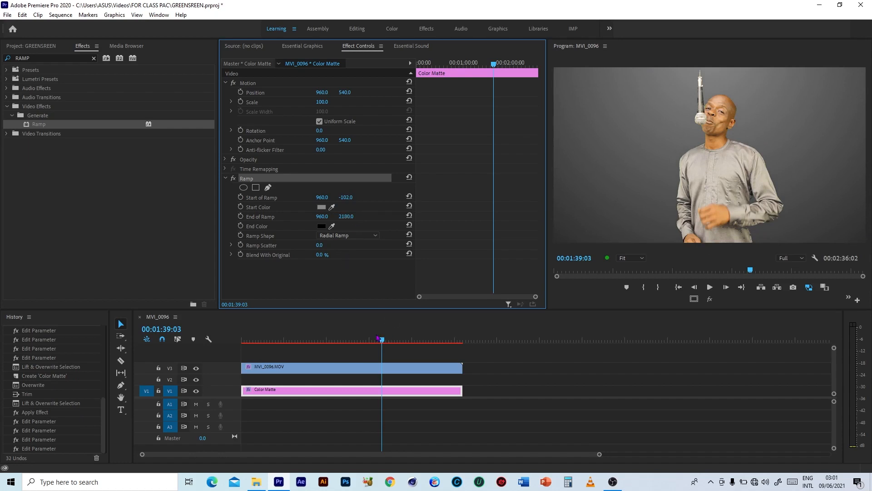
drag(342, 334, 431, 340)
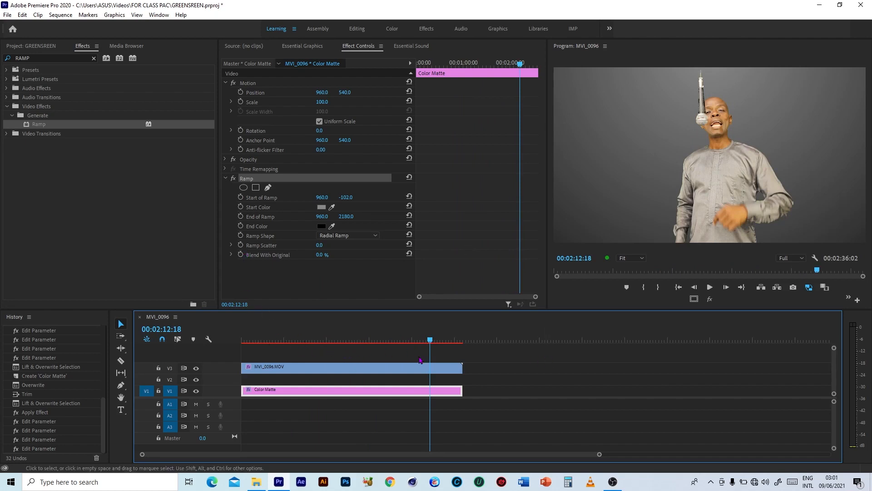
click(351, 341)
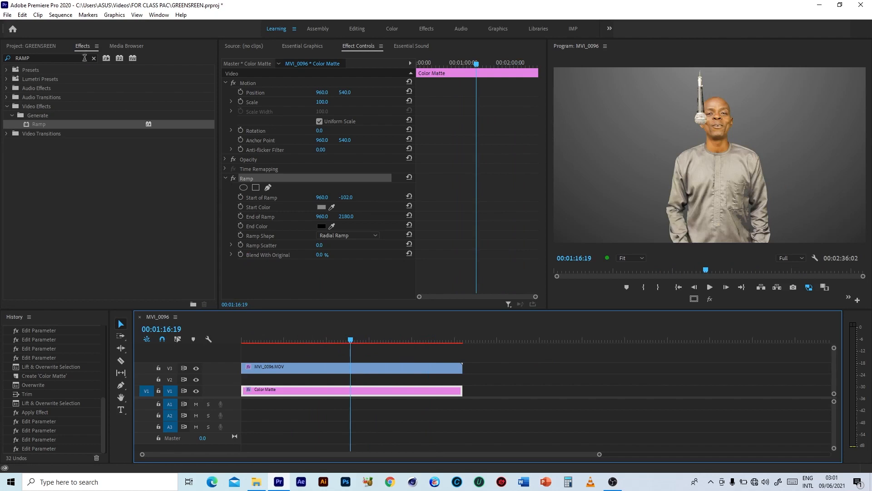
Create a 1920 × 1080, 25 fps legacy title named GREENSCREEN BG
click(8, 15)
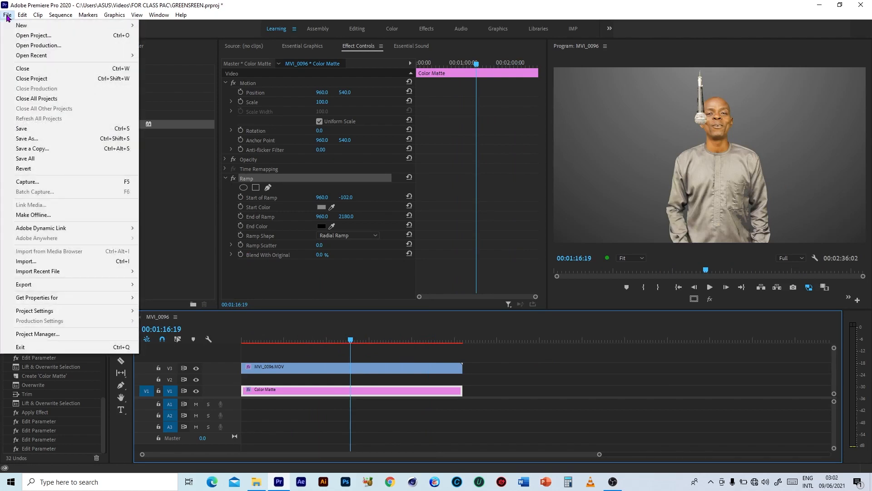
mouse_move(12, 28)
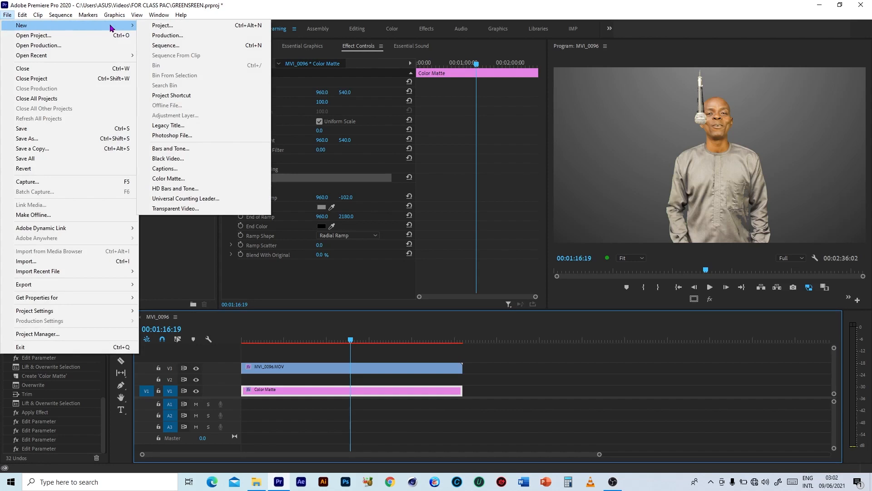
click(192, 129)
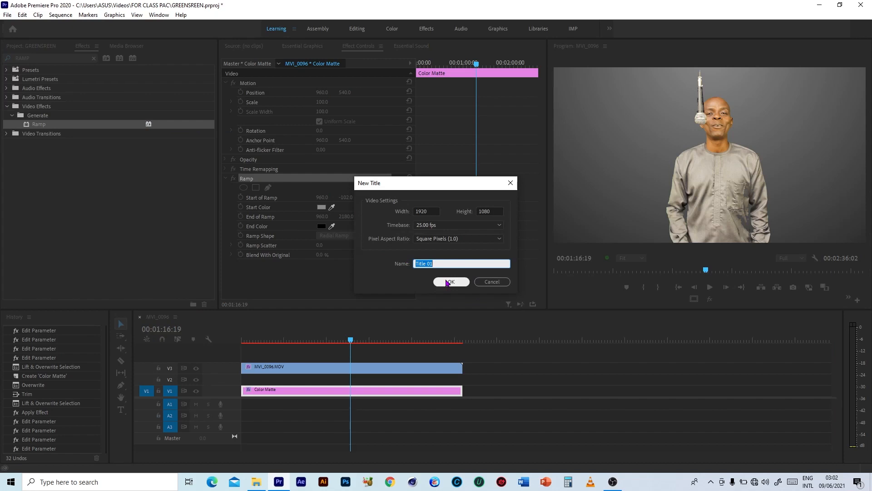
text(gGRE)
key(BackSpace)
key(BackSpace)
key(BackSpace)
key(BackSpace)
key(BackSpace)
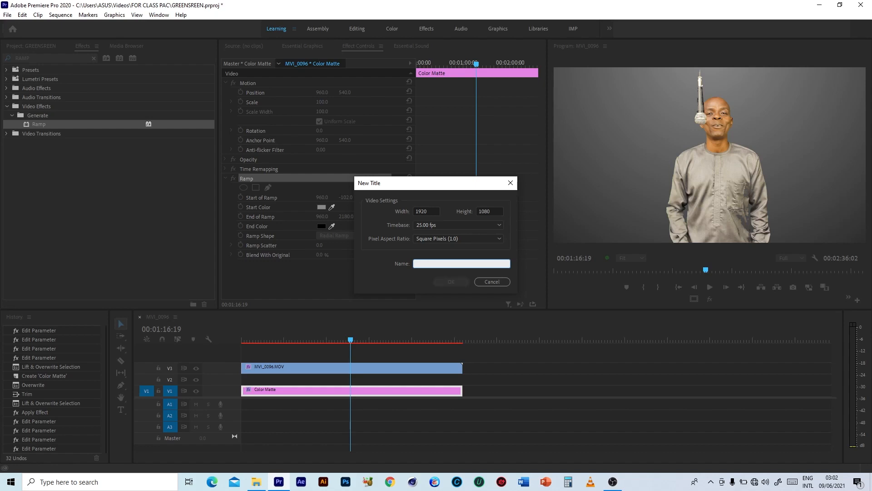
text(GR)
text(EENSCR)
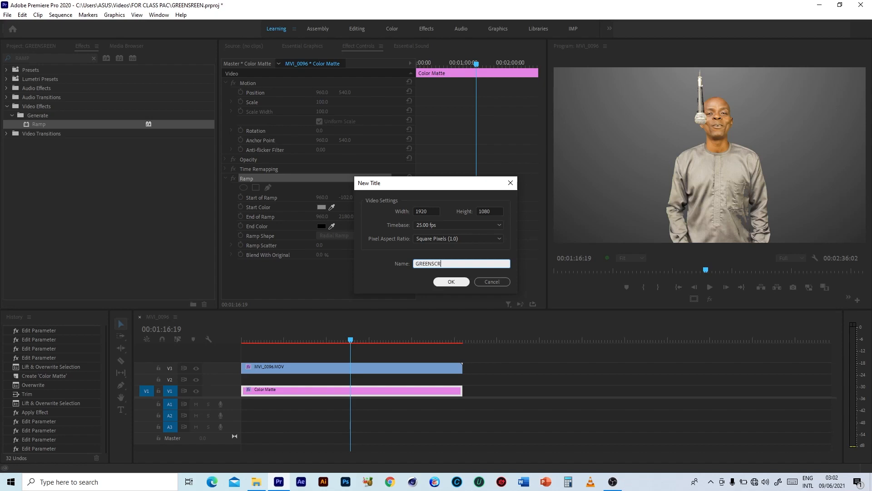
text(EEN BG)
click(450, 281)
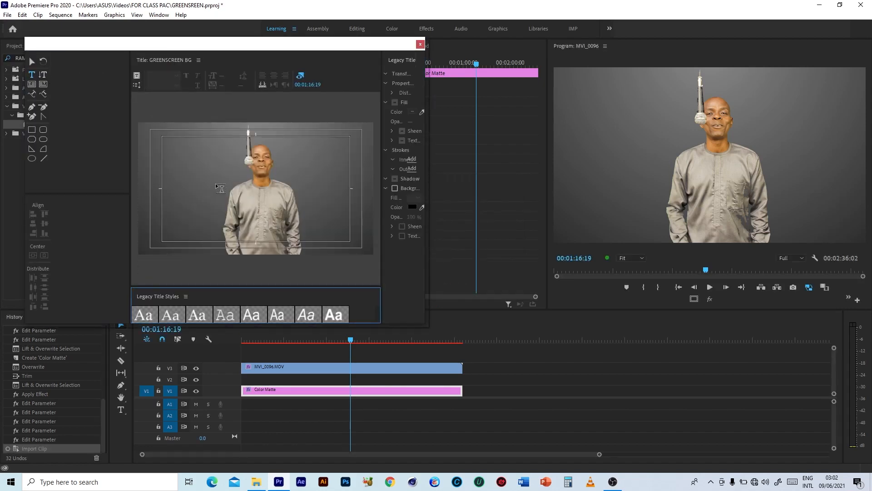
Add the text LESSON FOR CLASS to the title, starting beside the man's head
click(204, 172)
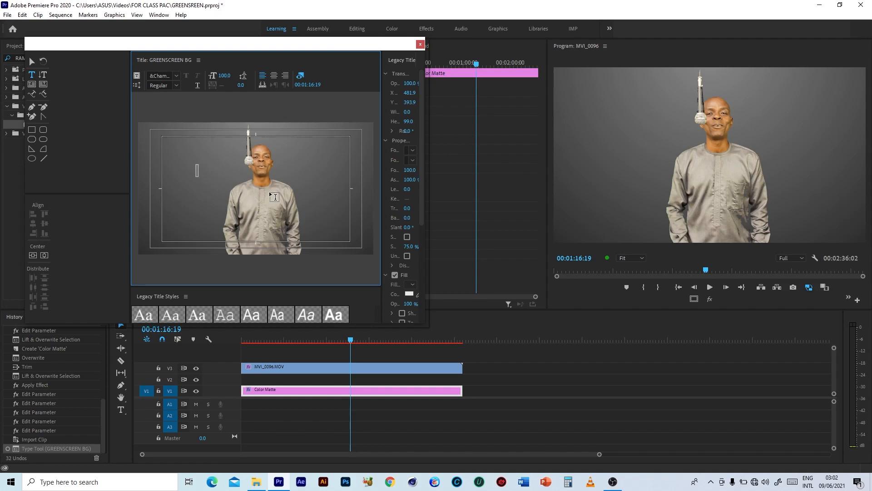
text(LES)
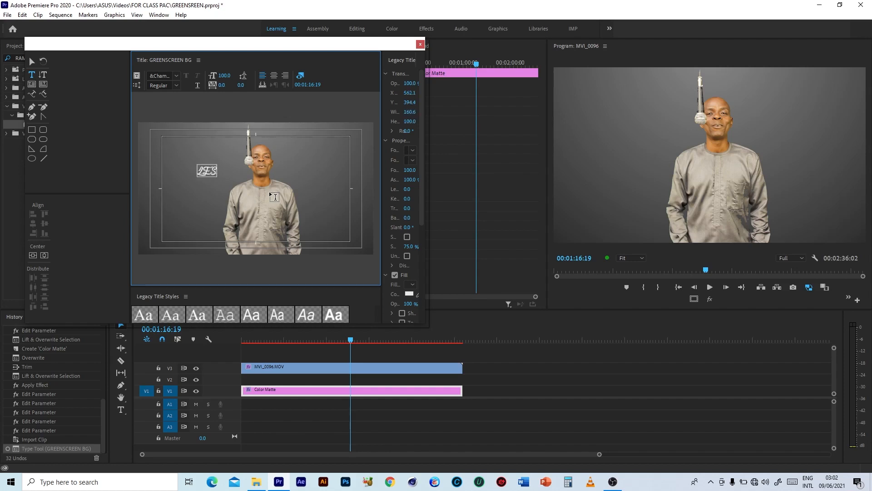
text(SSS)
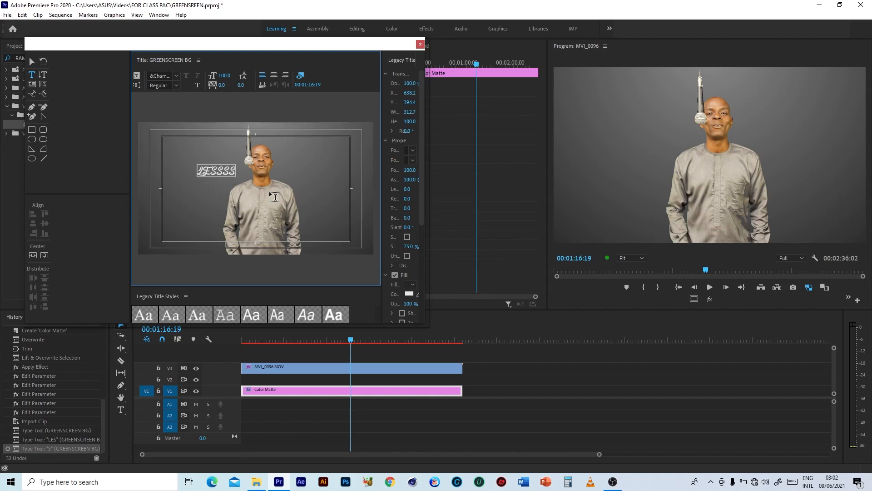
key(BackSpace)
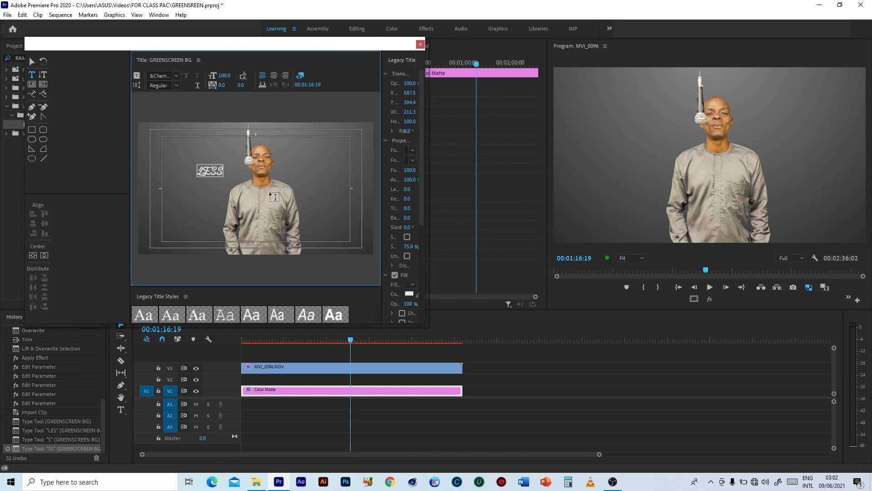
text(ON)
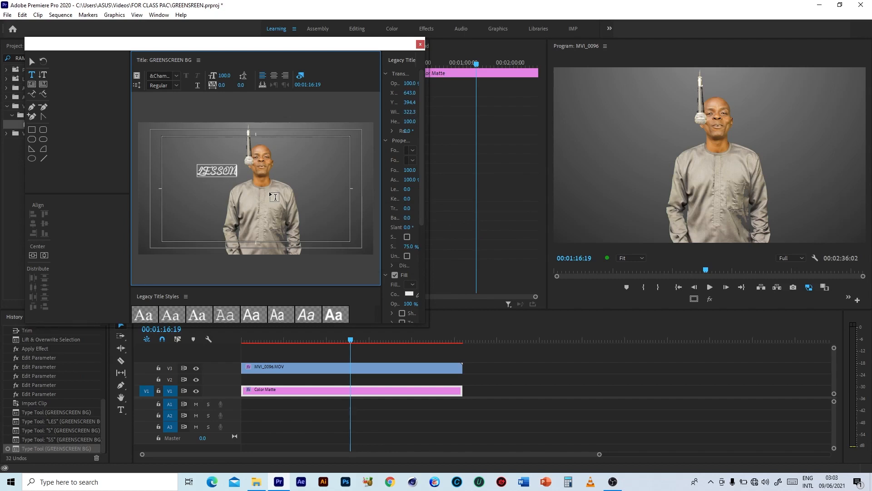
text( FOR CLA)
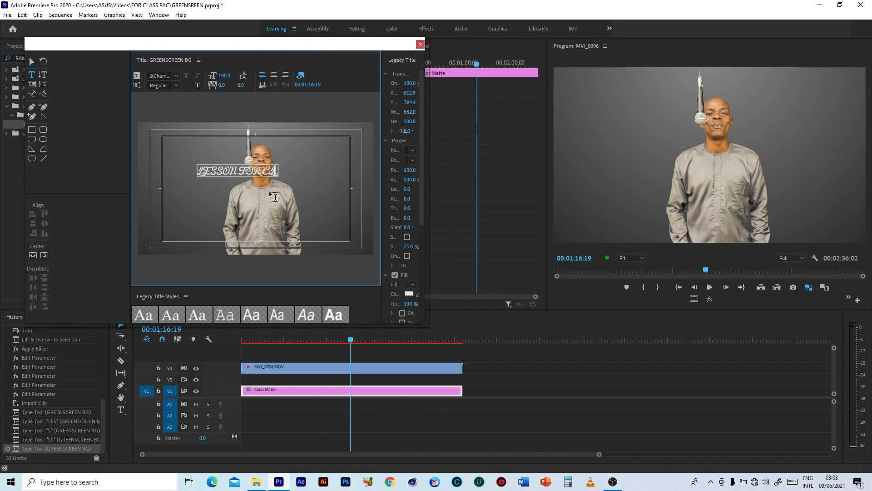
text(SS)
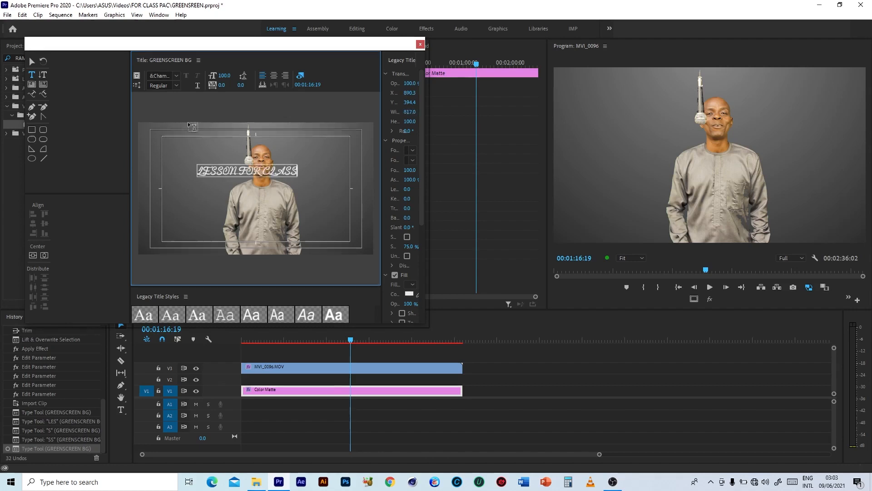
Enlarge the title text to a font size of about 150, move it to about X 970, Y 525, and close the title
click(32, 61)
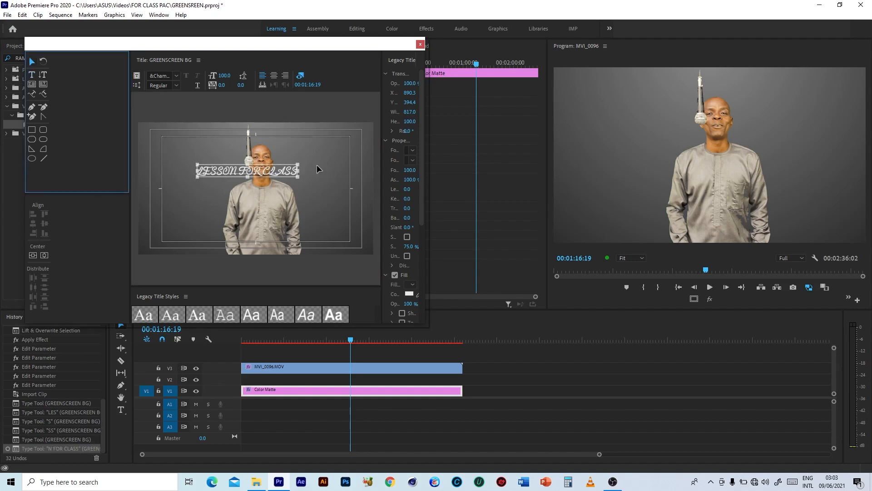
drag(298, 164, 344, 135)
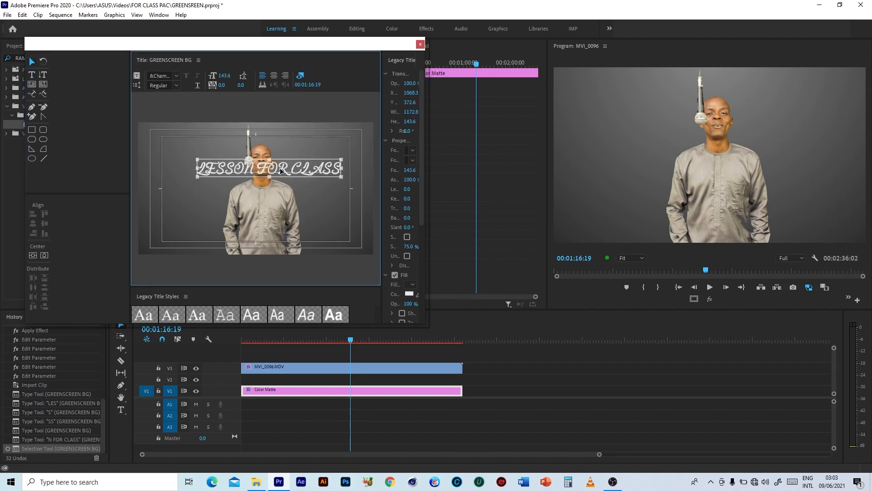
drag(282, 169, 272, 185)
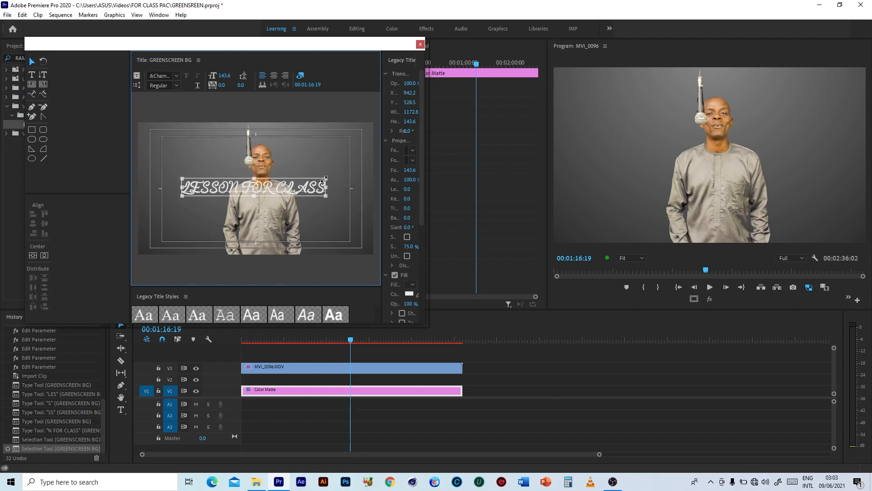
drag(329, 178, 332, 176)
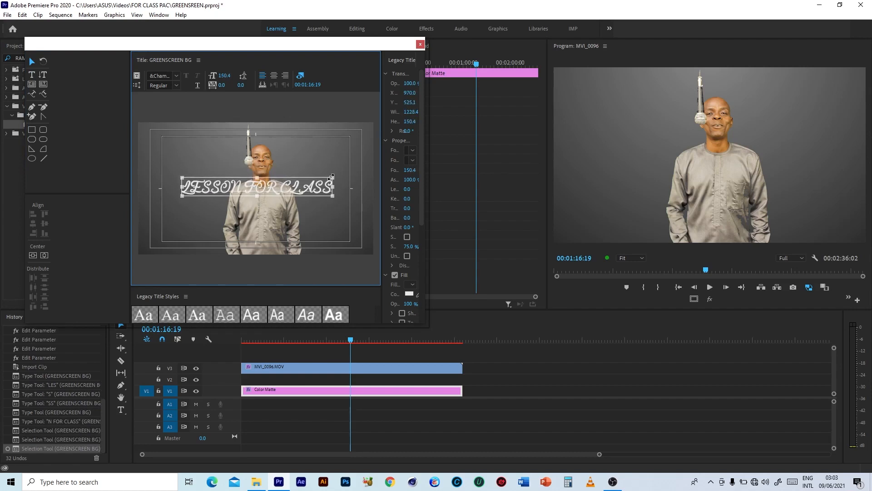
click(419, 45)
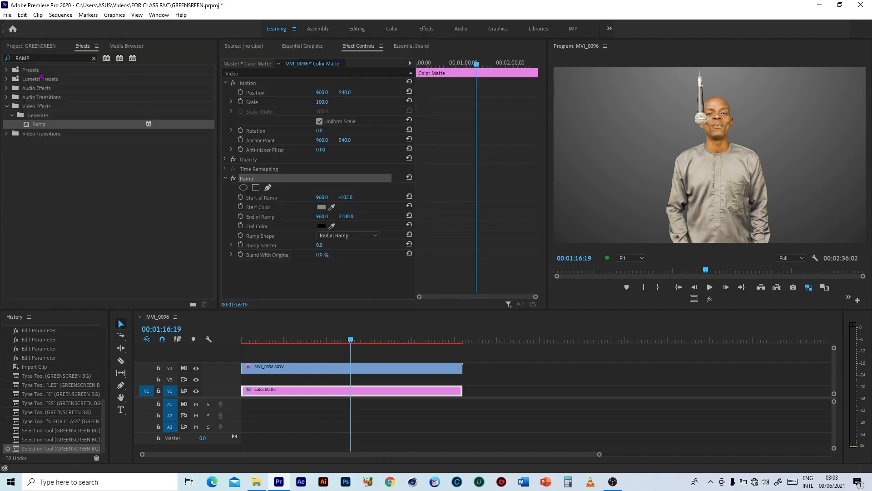
Place the GREENSCREEN BG title on V2 under the full length of the MVI_0096.MOV clip and select it
click(39, 51)
drag(35, 72, 463, 381)
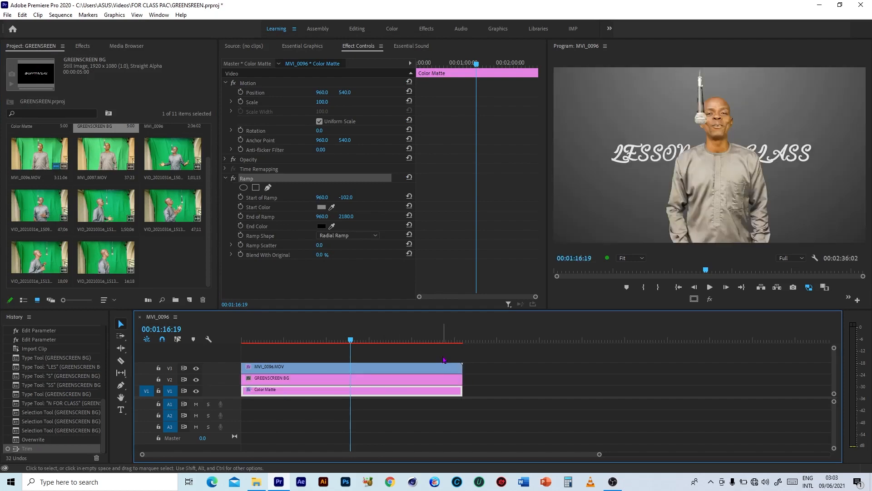
click(415, 381)
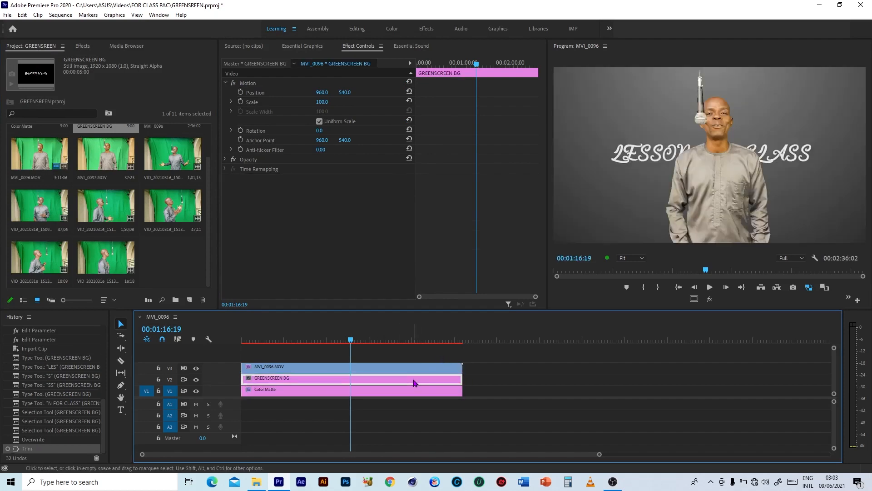
Set the GREENSCREEN BG title's scale to 142 and vertical position to 178, and play the sequence from the start
drag(320, 102, 187, 93)
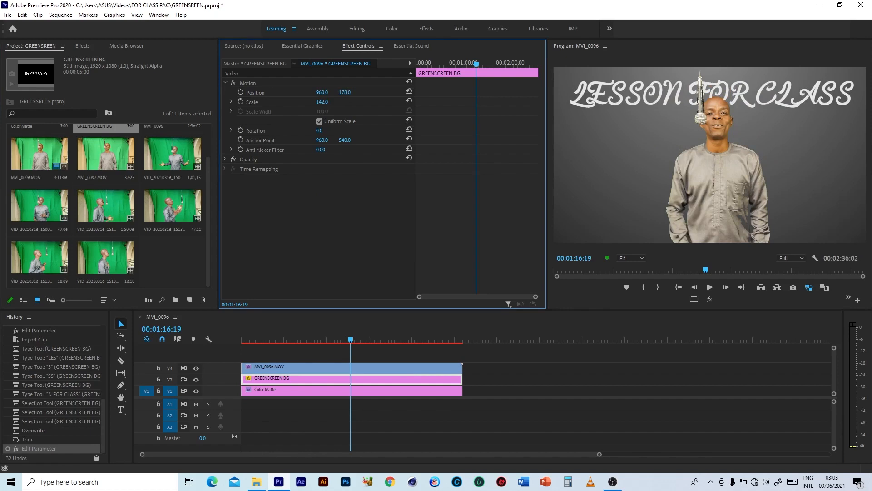
drag(290, 340, 242, 330)
key(space)
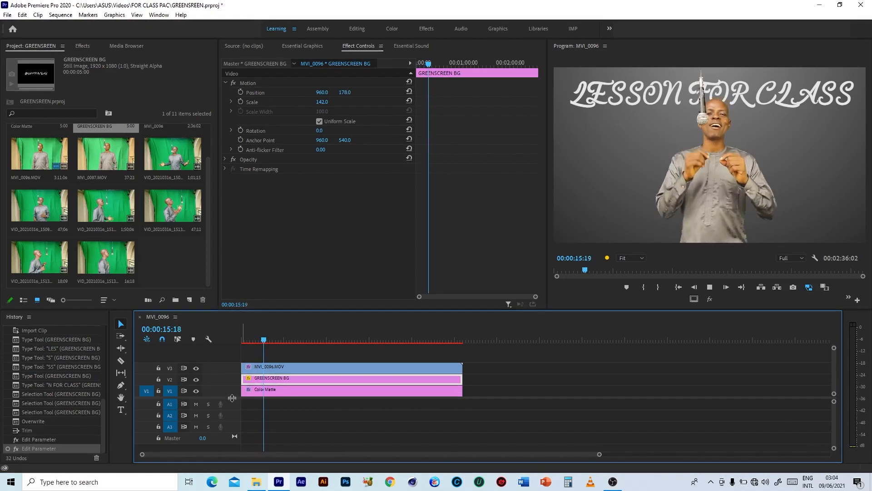
drag(232, 397, 232, 413)
click(338, 362)
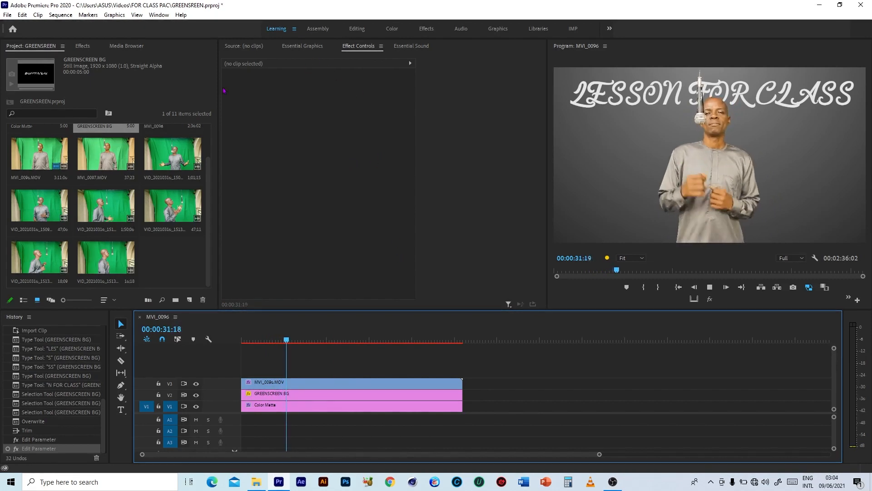
Apply the Tint effect from the Color Correction video effects to the MVI_0096.MOV clip on V3
click(83, 46)
key(space)
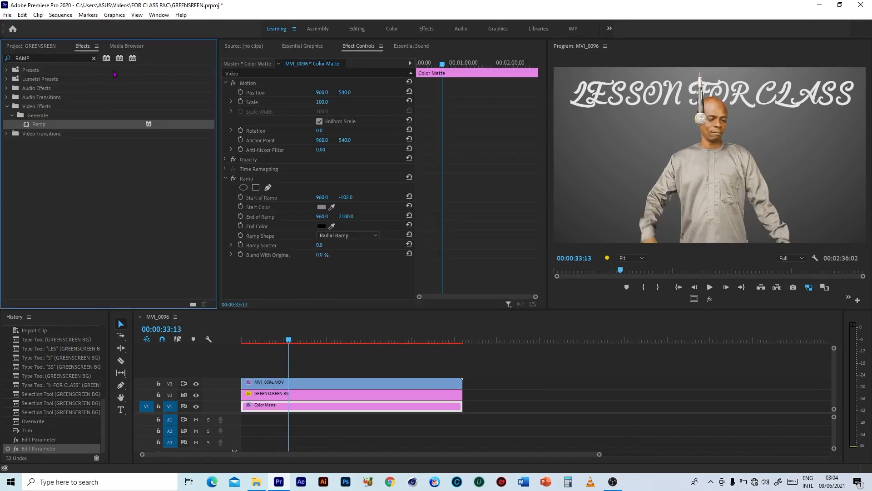
click(93, 58)
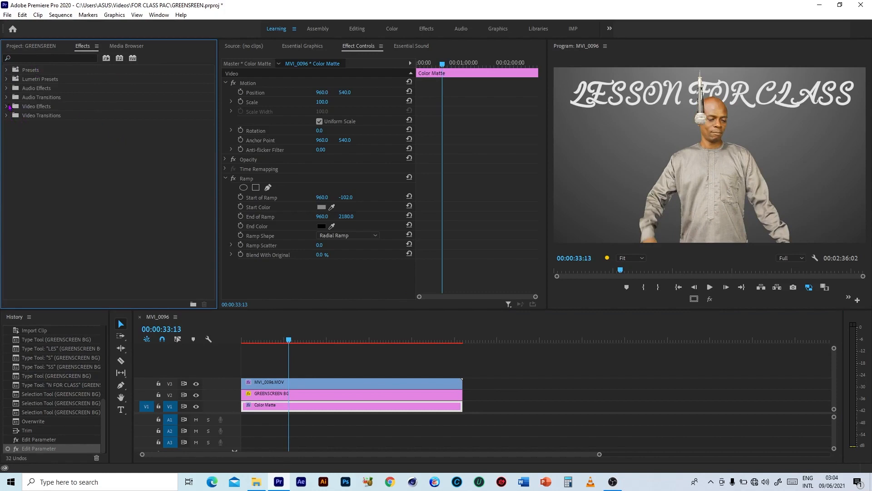
click(7, 106)
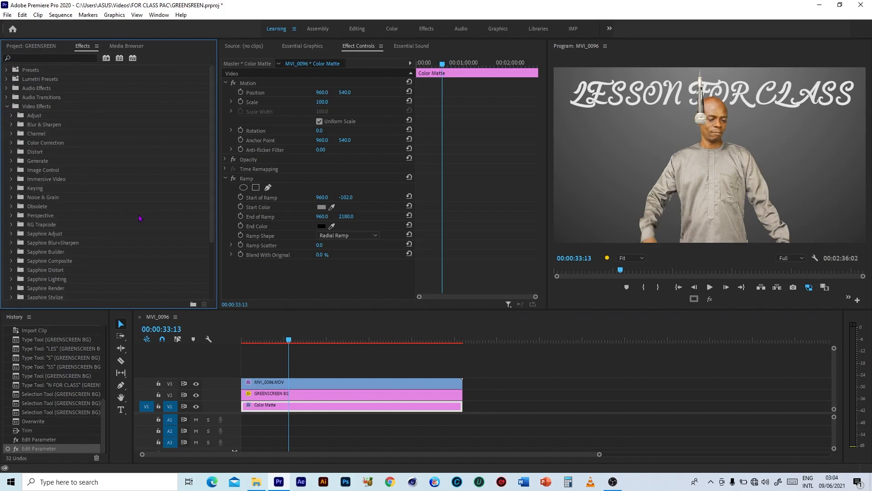
scroll(139, 218, down, 1)
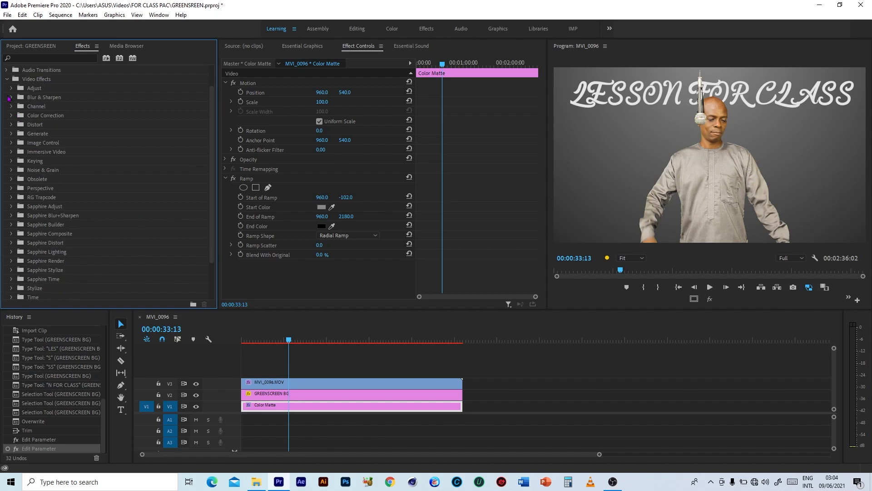
click(10, 98)
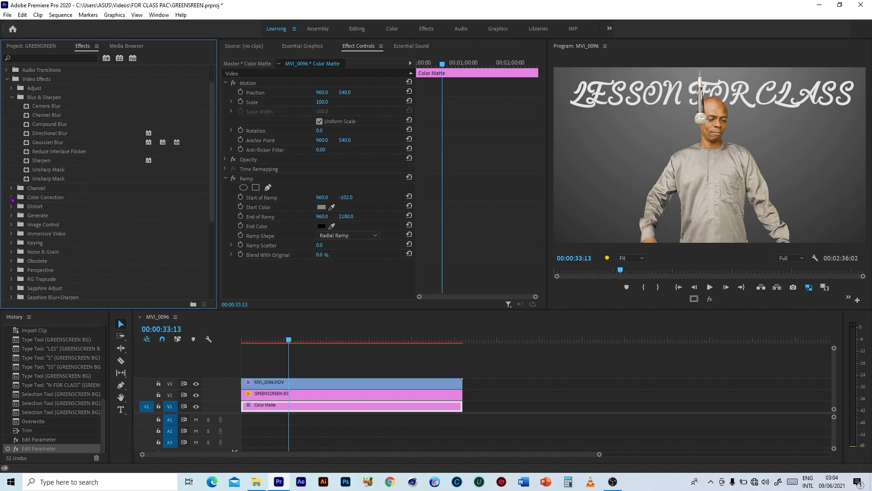
click(11, 197)
scroll(136, 256, down, 2)
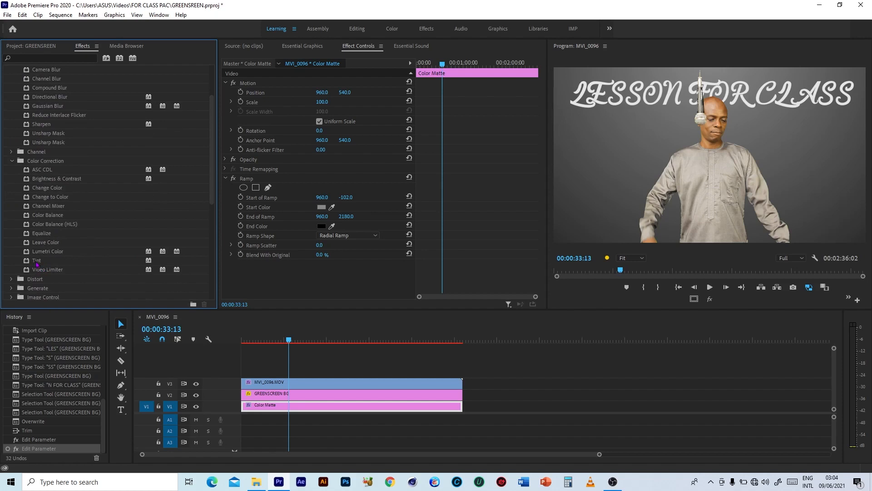
drag(37, 261, 282, 384)
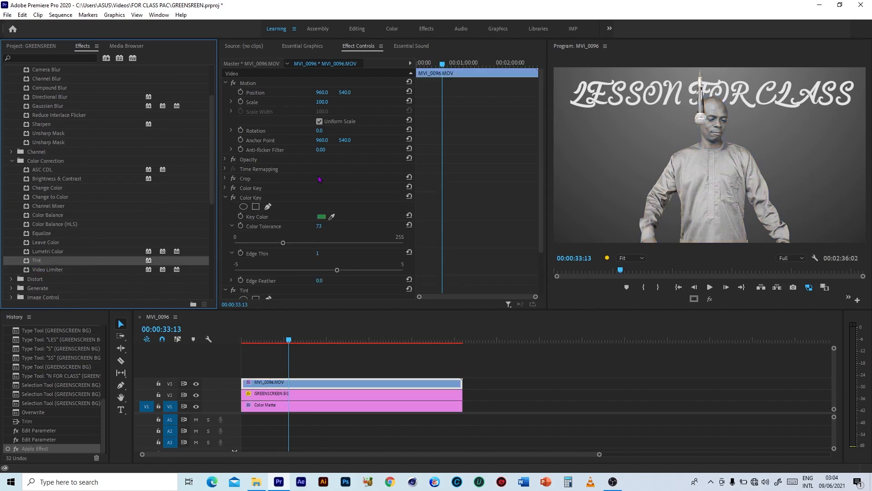
Set Amount to Tint to 17% on the MVI_0096.MOV clip and play the sequence to check it
key(space)
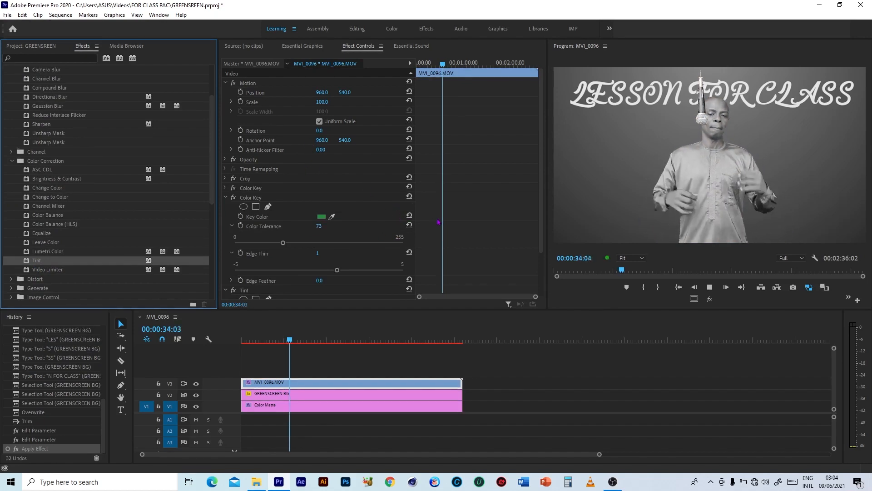
scroll(442, 241, down, 2)
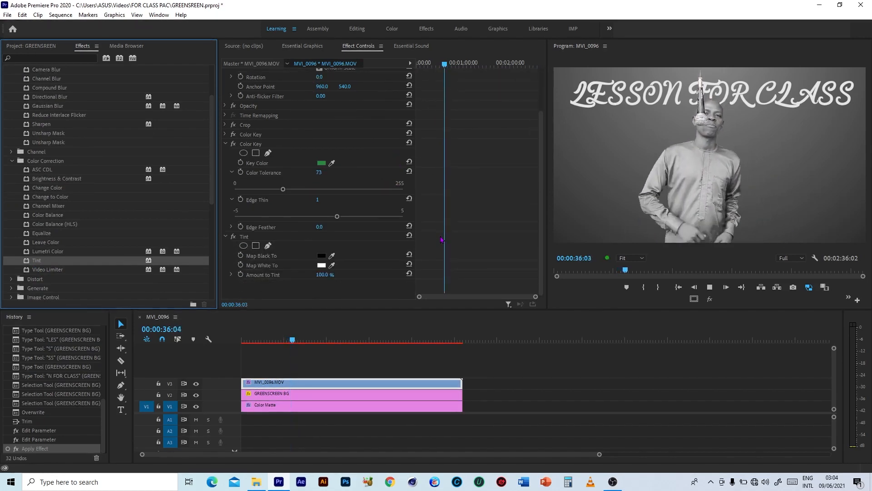
key(space)
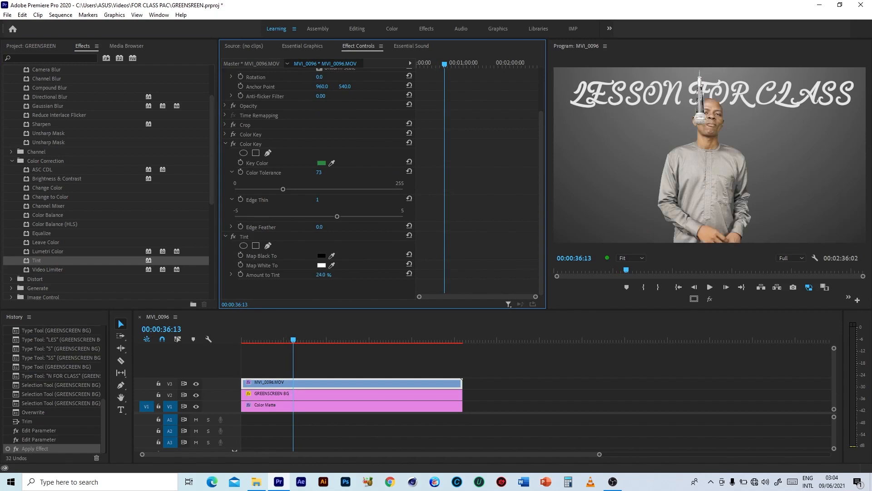
key(space)
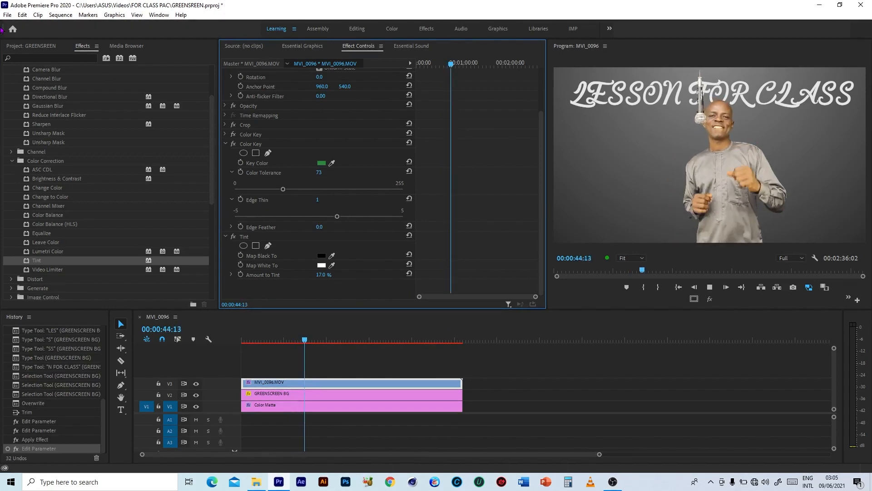
key(space)
Open VID_20210316_151156.mp4 in the source monitor and mark its range from 00;01;18;14 to 00;01;29;02
click(31, 46)
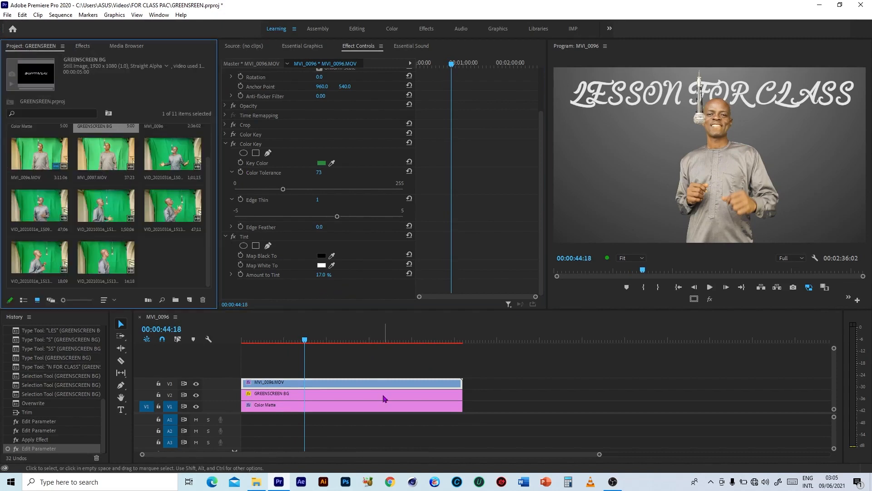
double_click(119, 209)
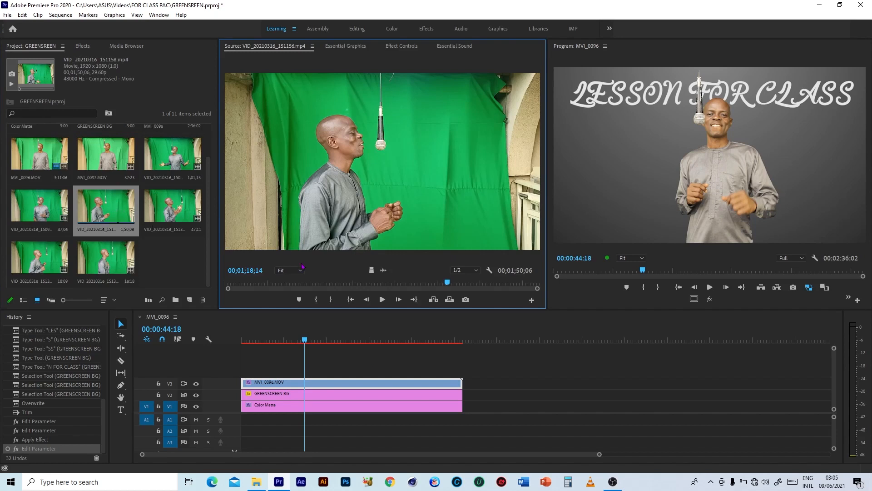
click(314, 299)
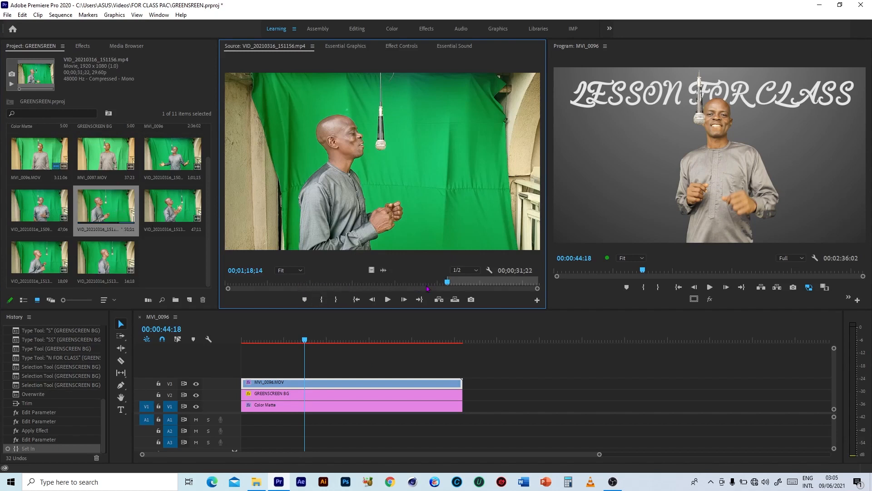
drag(464, 284, 477, 284)
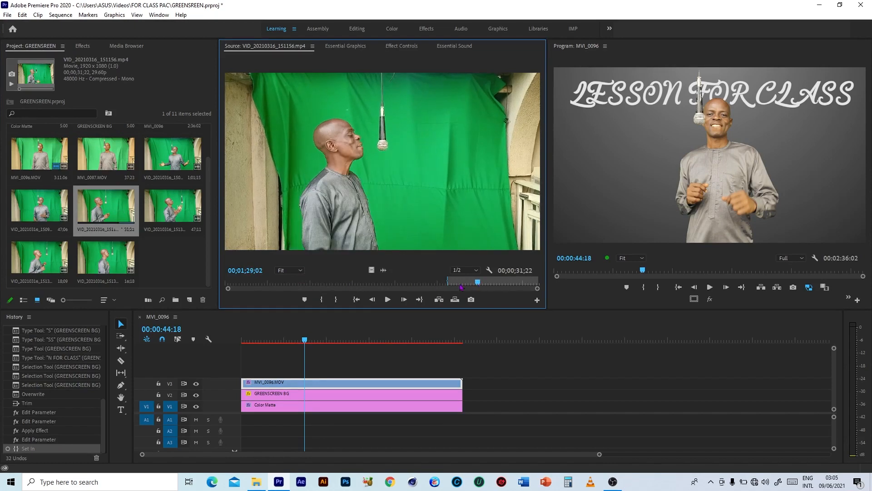
click(336, 300)
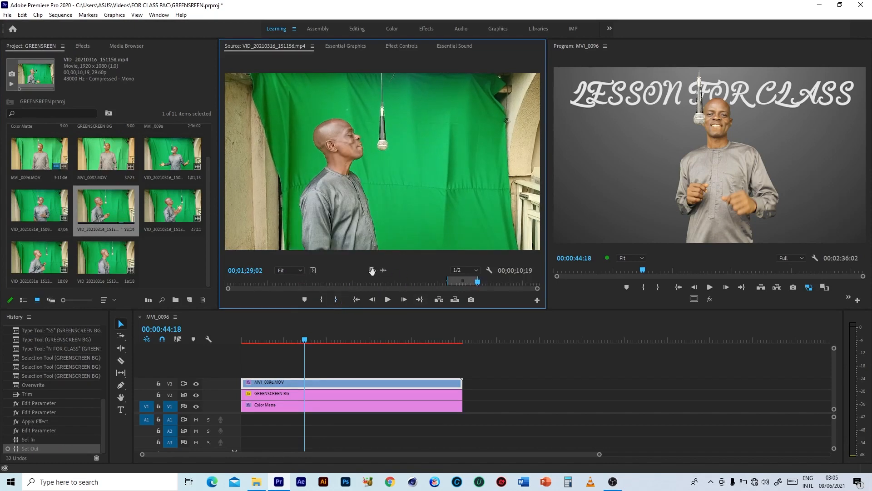
Place the marked range as video only on V4, mostly over the second half of MVI_0096.MOV, and lengthen it
drag(371, 336, 450, 365)
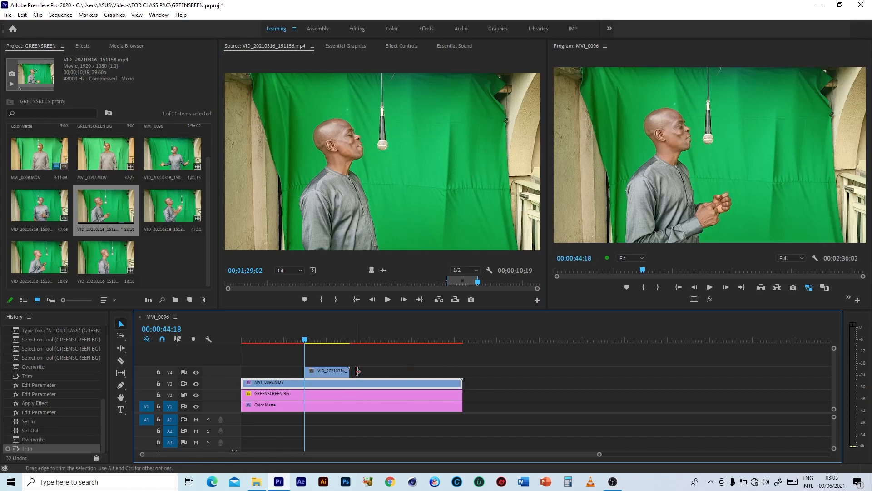
mouse_move(349, 372)
mouse_down()
mouse_move(337, 374)
mouse_move(456, 374)
mouse_move(316, 367)
mouse_move(361, 374)
mouse_up()
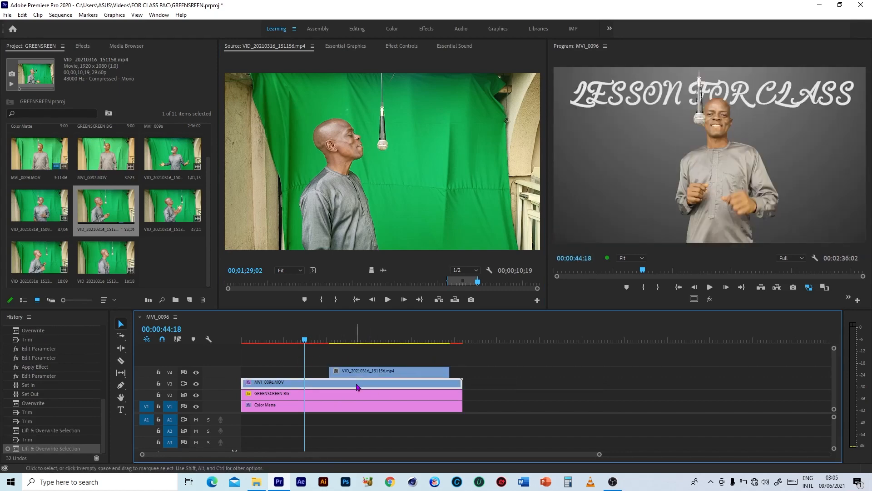
Copy the MVI_0096.MOV clip's attributes and open Paste Attributes for the VID_20210316_151156.mp4 clip on V4
right_click(357, 390)
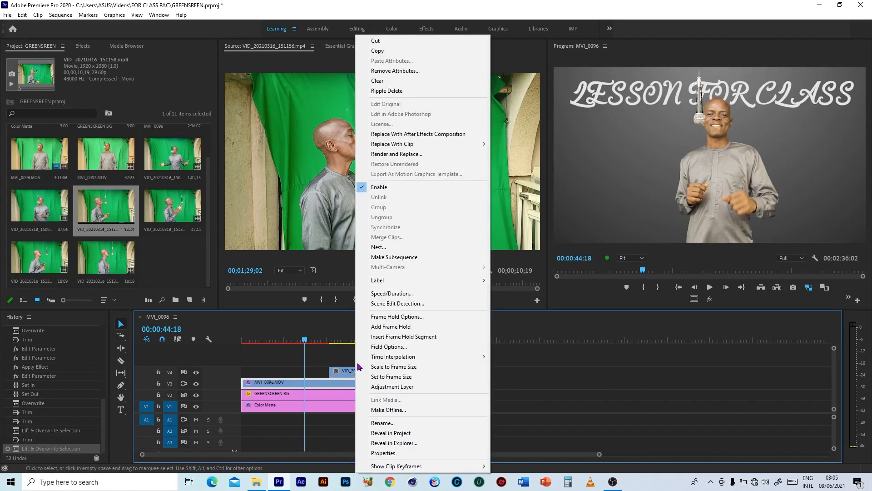
click(392, 52)
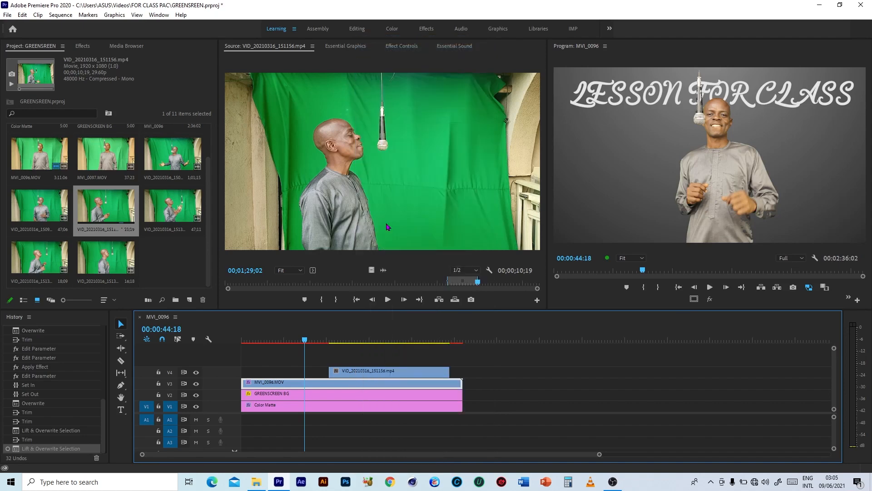
click(375, 337)
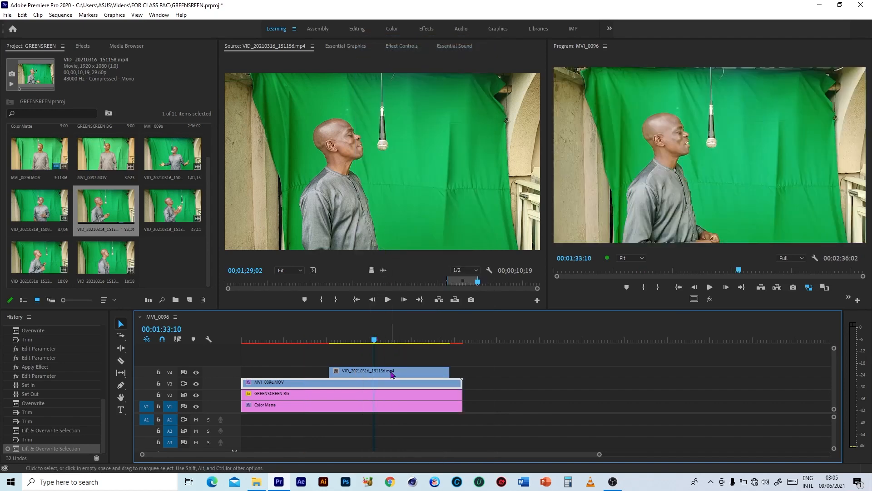
click(390, 370)
right_click(391, 370)
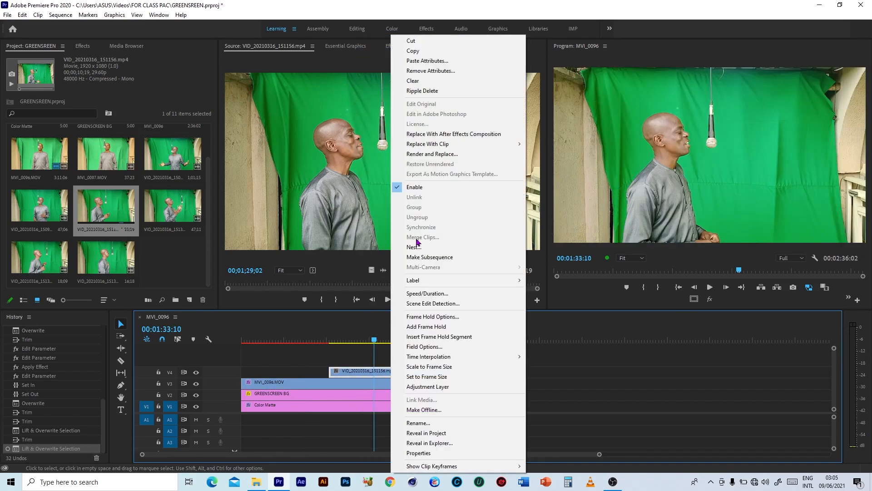
click(437, 63)
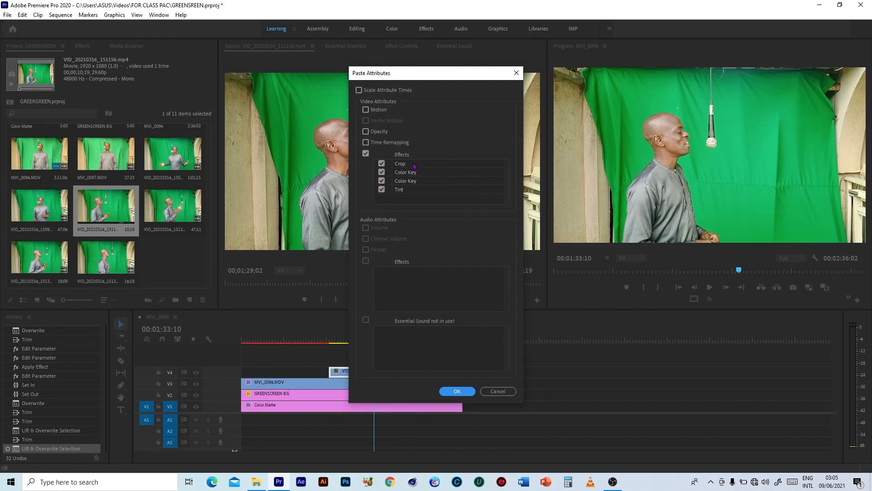
Paste all the copied effects, Crop, both Color Keys and Tint, onto the VID_20210316_151156.mp4 clip
click(381, 189)
click(382, 181)
click(382, 171)
click(382, 163)
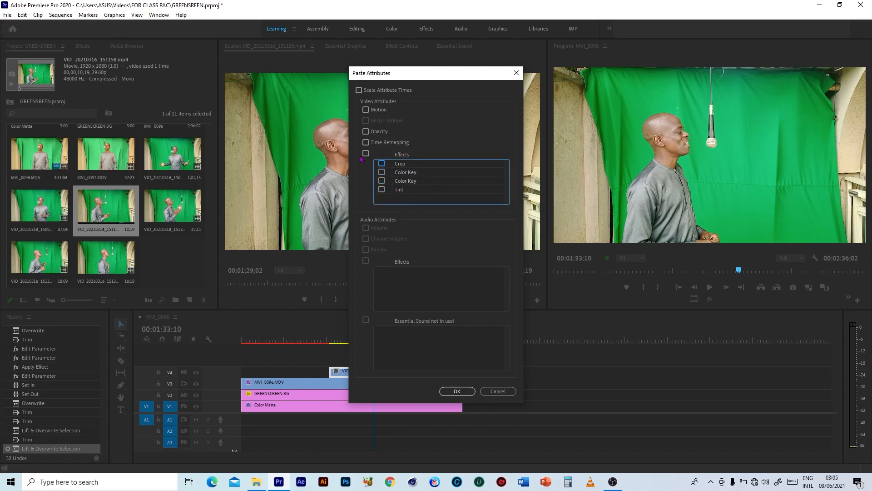
click(366, 153)
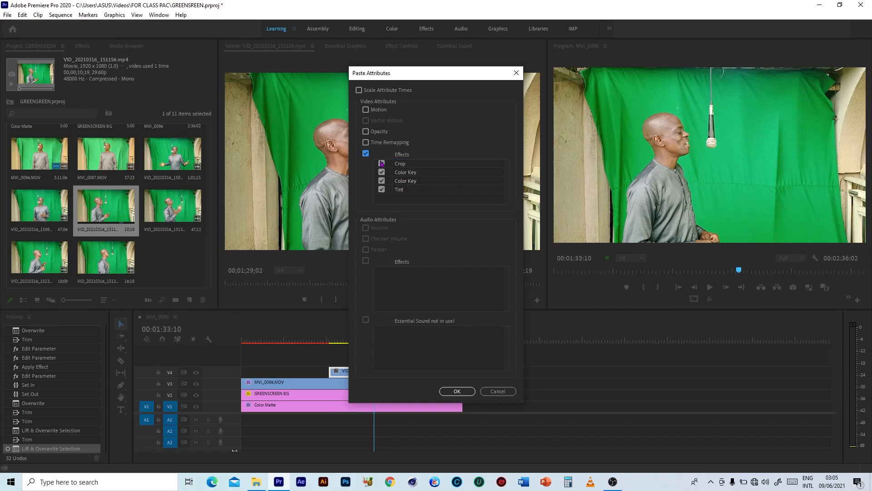
click(469, 393)
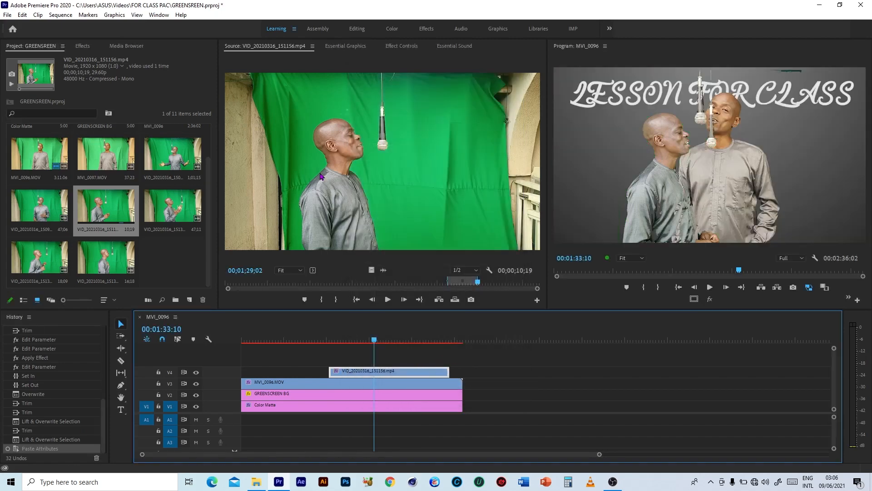
Set the horizontal position of the VID_20210316_151156.mp4 clip to 807 and of the MVI_0096.MOV clip to 1278
click(402, 47)
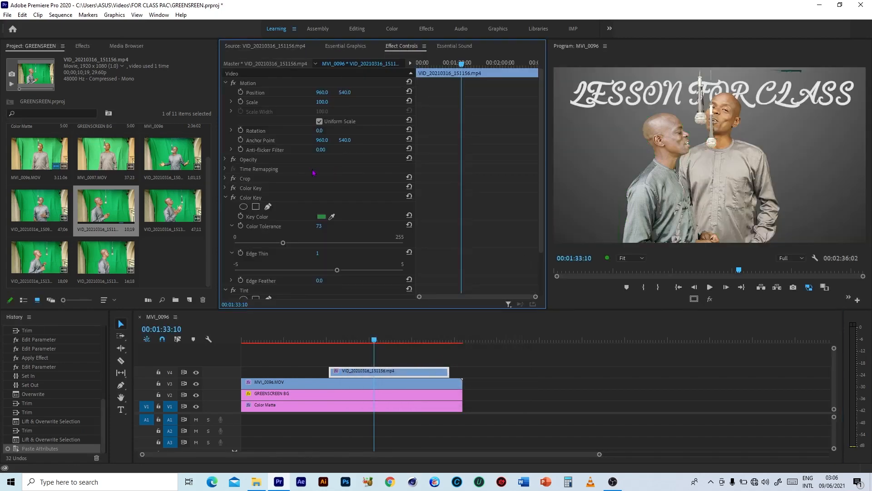
mouse_move(321, 92)
mouse_down()
mouse_move(287, 93)
mouse_move(391, 92)
mouse_move(327, 93)
mouse_up()
click(404, 384)
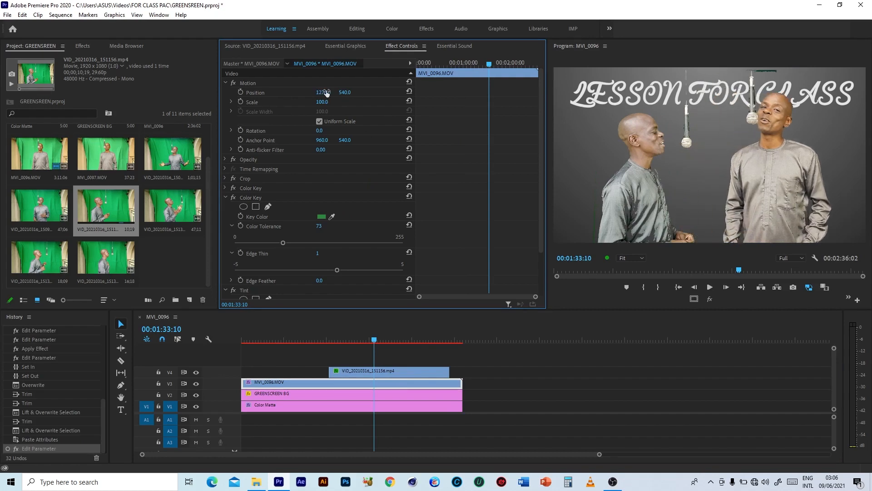
Crop the right side of the VID_20210316_151156.mp4 clip inward to cut off the leftover green strip, and play the result
click(372, 371)
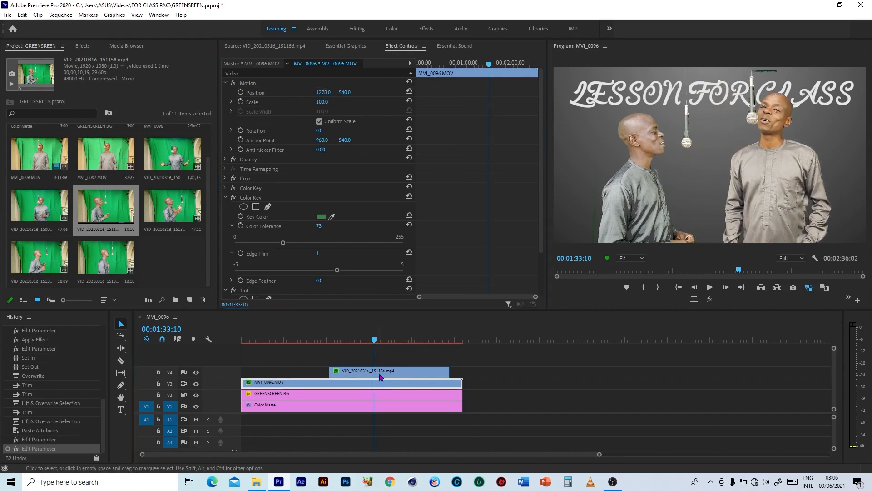
click(248, 181)
click(754, 73)
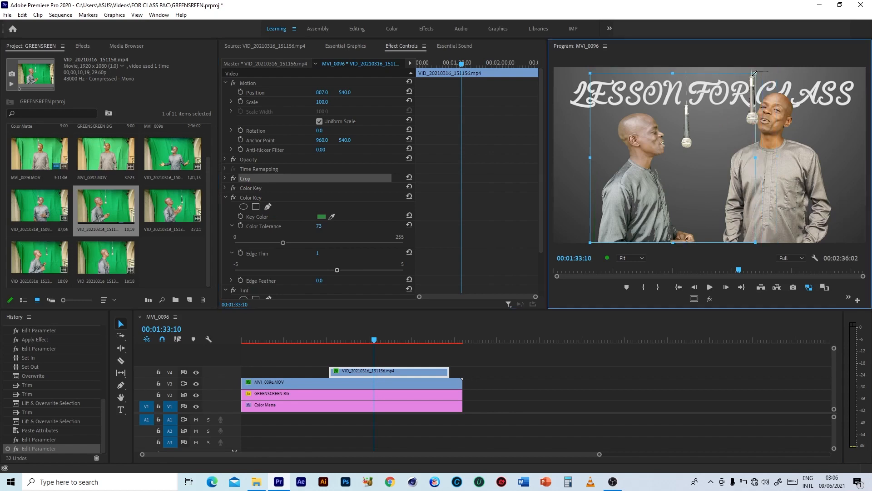
drag(755, 73, 742, 73)
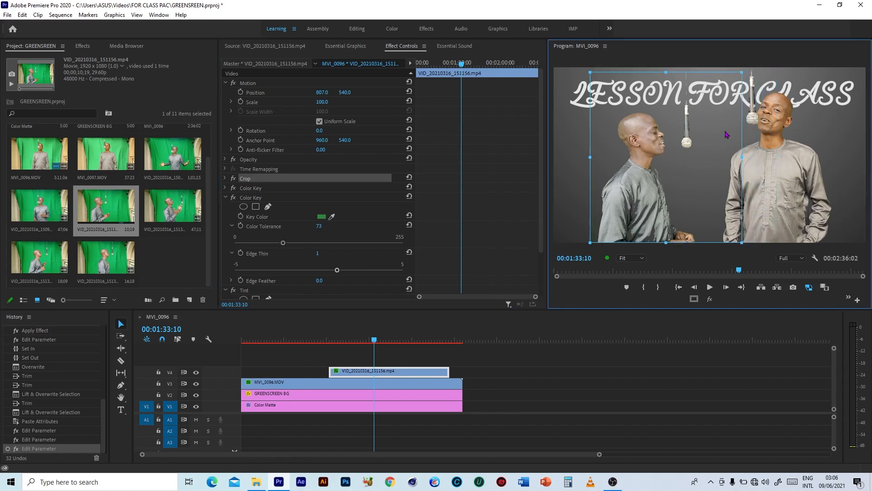
click(538, 391)
key(space)
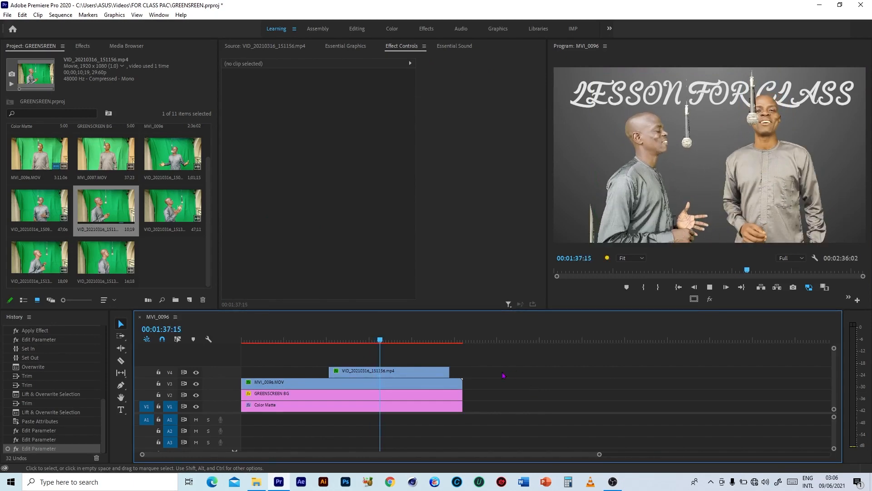
Crop the left side of the VID_20210316_151156.mp4 clip inward to remove the stray background sliver, and play the composite
click(431, 373)
click(234, 179)
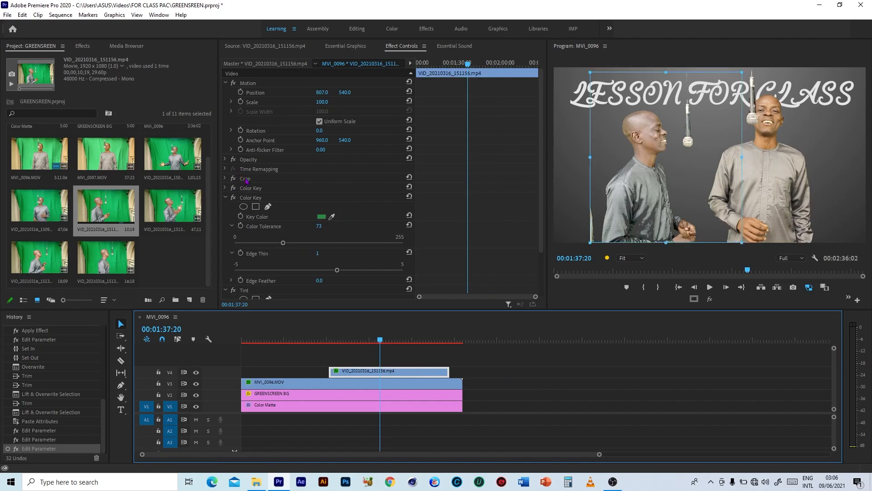
drag(590, 156, 600, 155)
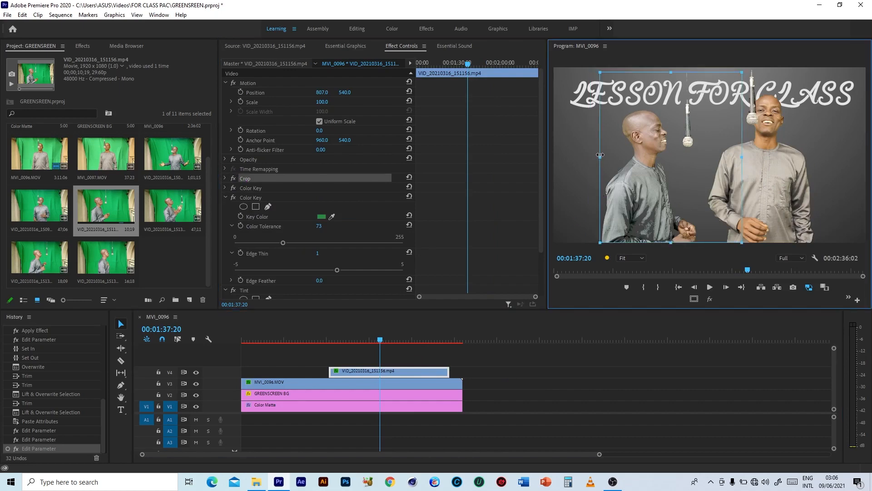
key(space)
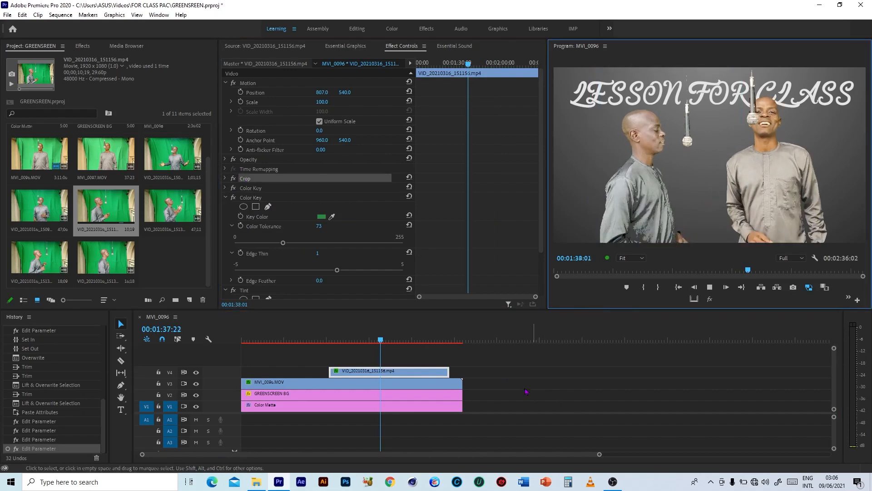
click(524, 388)
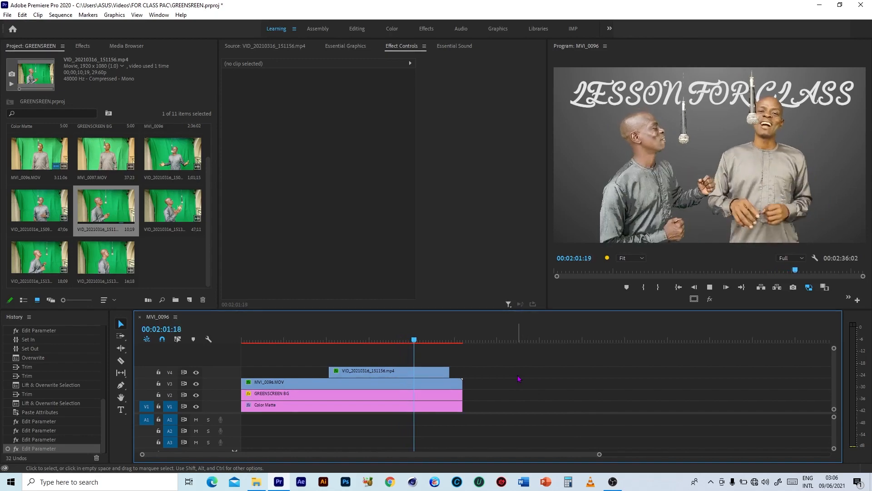
key(space)
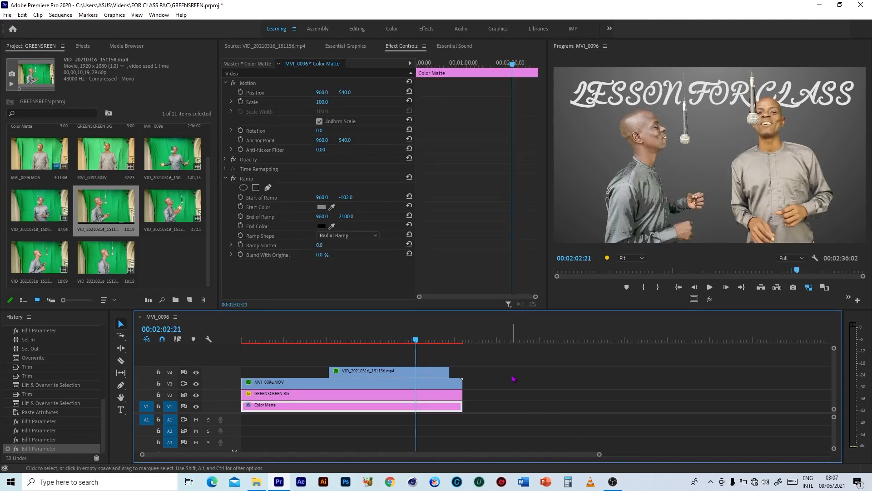